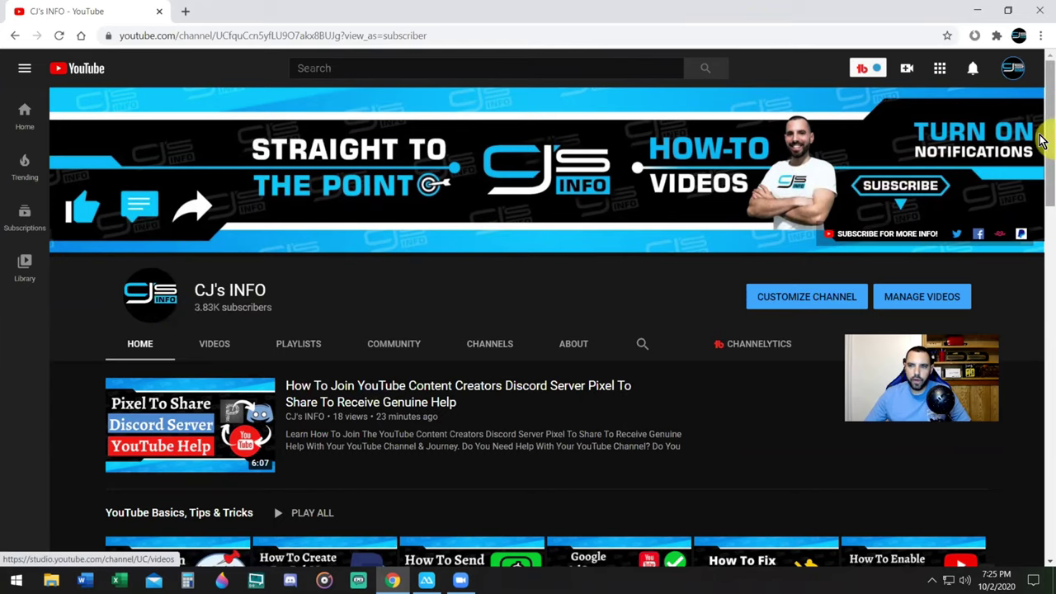
- Look over the channel's homepage and open its channel customization page in YouTube Studio
drag(1041, 121, 1041, 190)
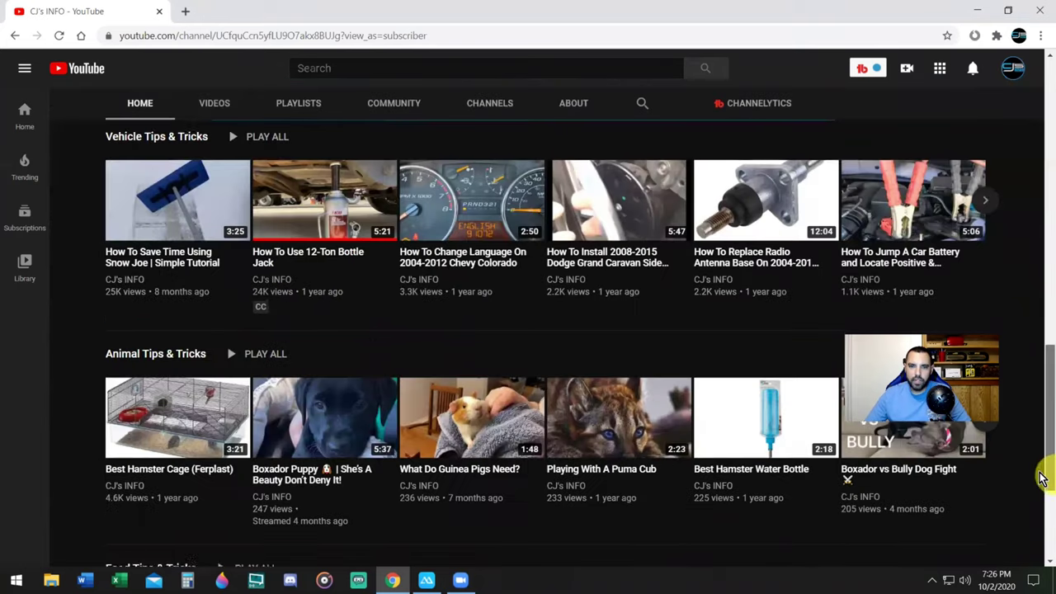
drag(1041, 478, 1044, 577)
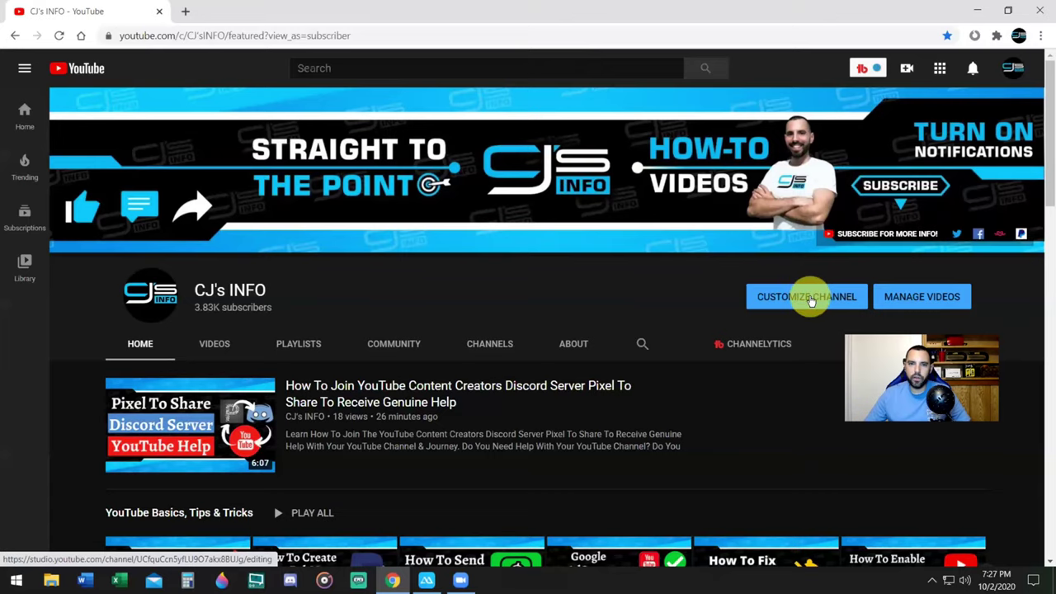
click(812, 299)
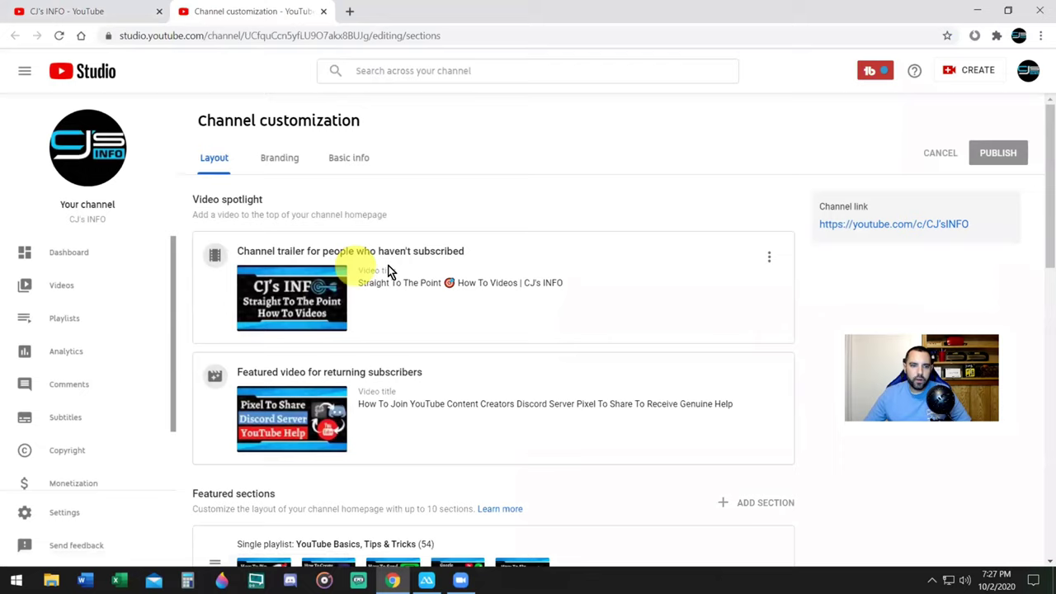
drag(176, 303, 178, 385)
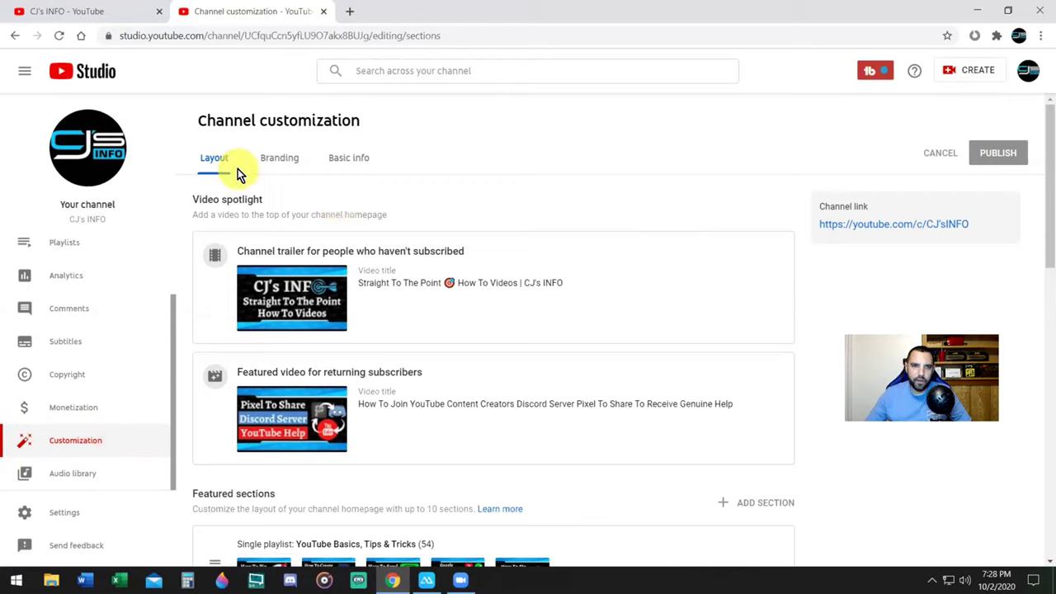
- Look through the Branding and Basic info settings of the channel customization and return to the Layout settings
click(276, 168)
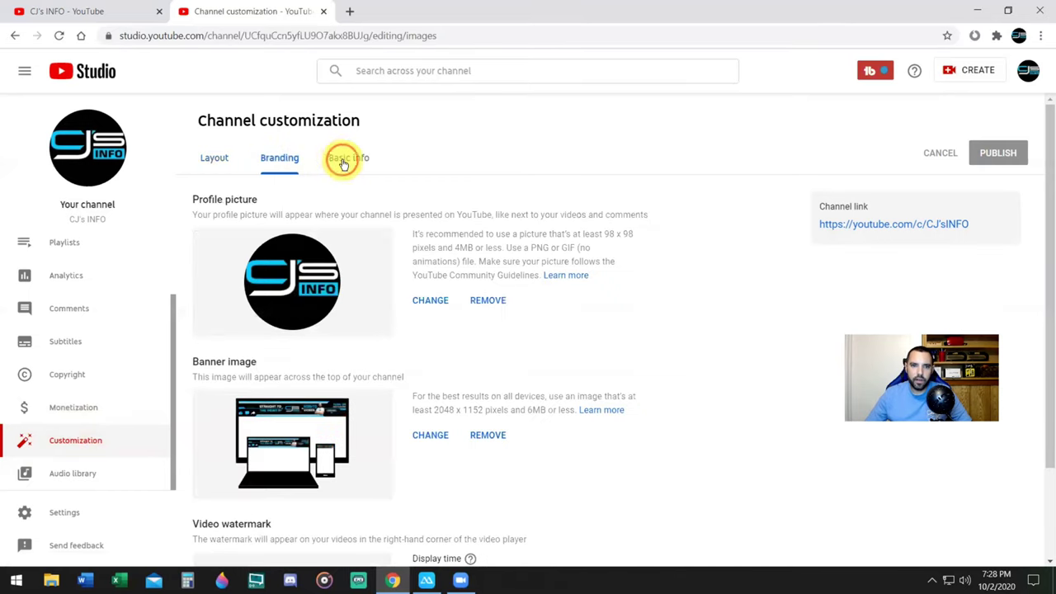
click(353, 159)
click(219, 163)
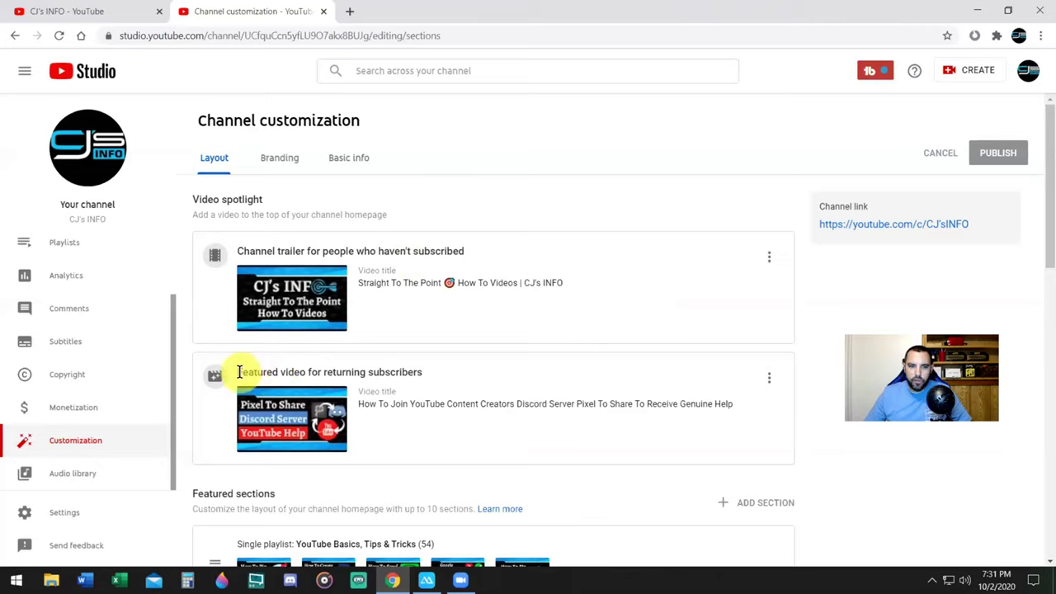
- Compare the featured video for returning subscribers in the layout settings with the spotlight video on the channel homepage
drag(293, 374, 455, 369)
click(470, 370)
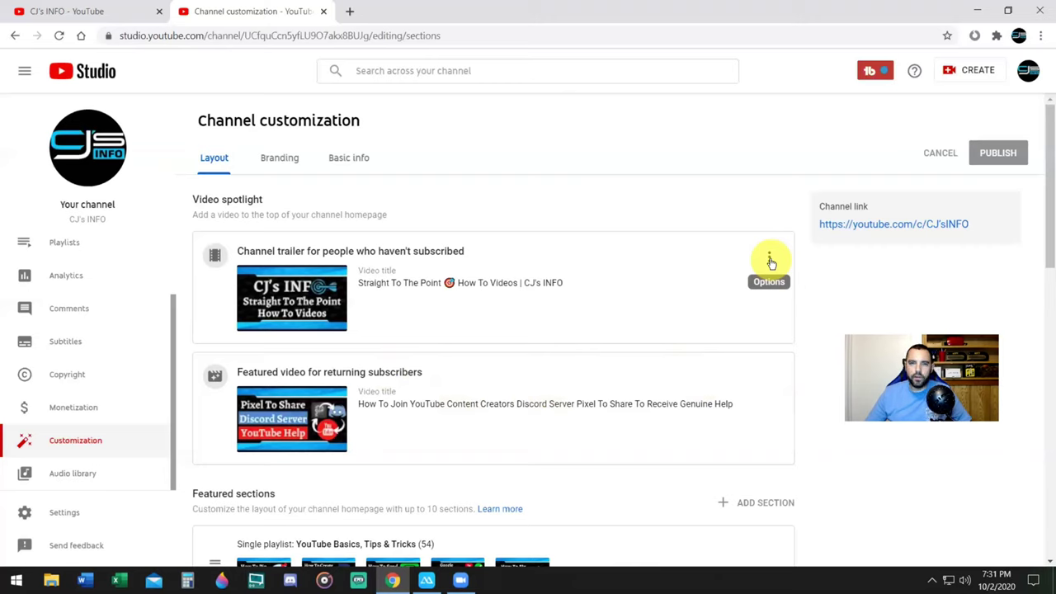
click(79, 11)
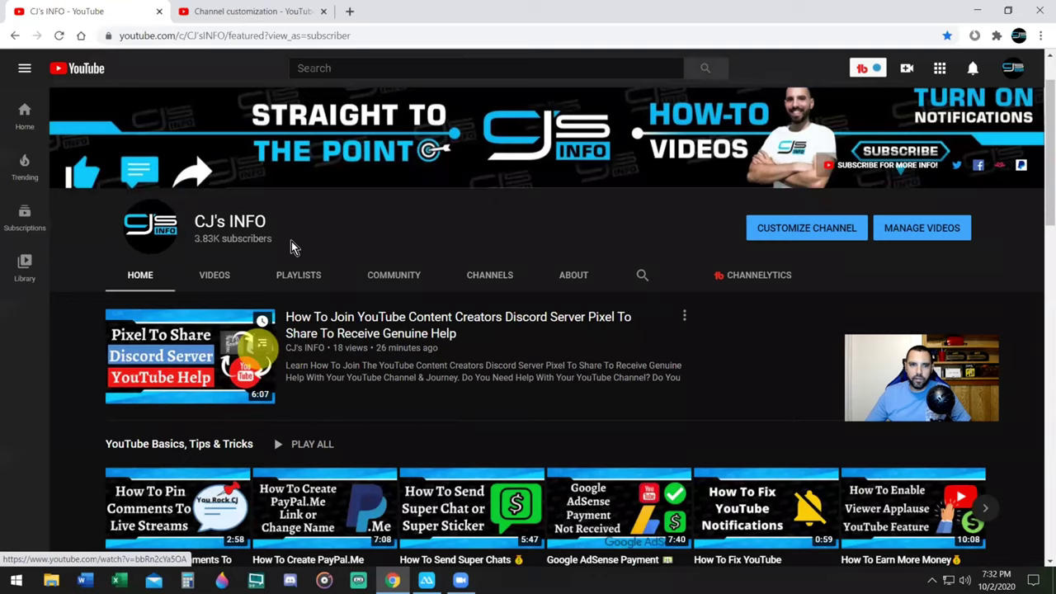
click(264, 11)
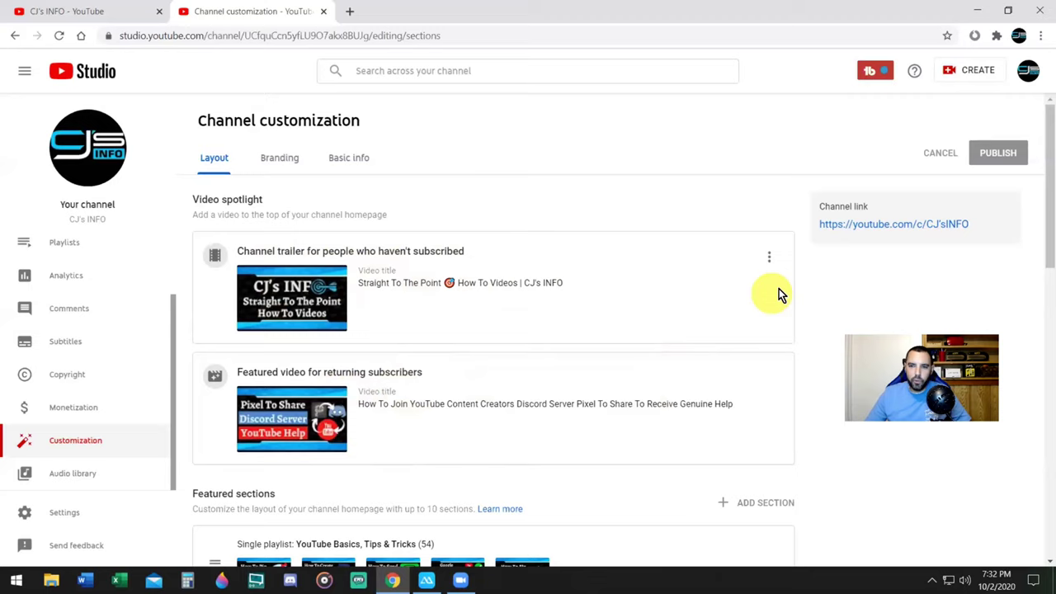
- Browse the channel's own videos available as a replacement channel trailer, keeping the existing trailer
click(768, 258)
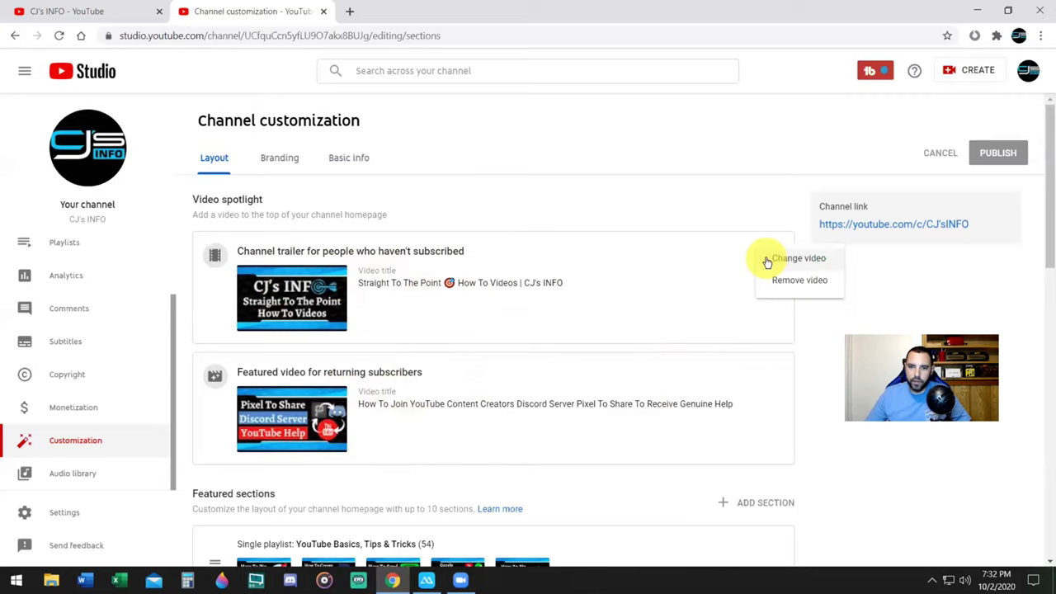
click(791, 260)
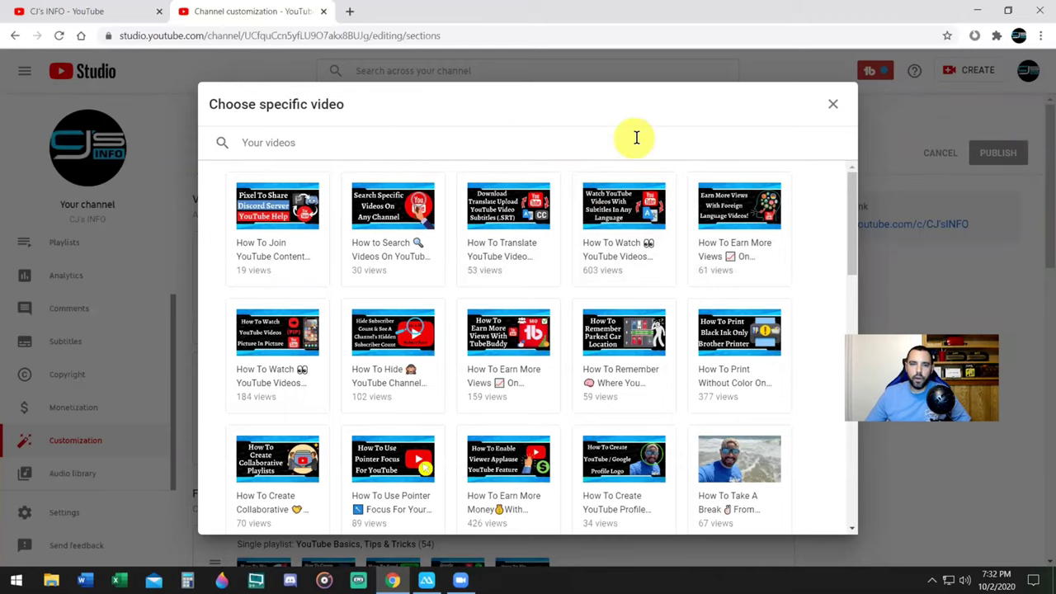
drag(848, 268, 855, 329)
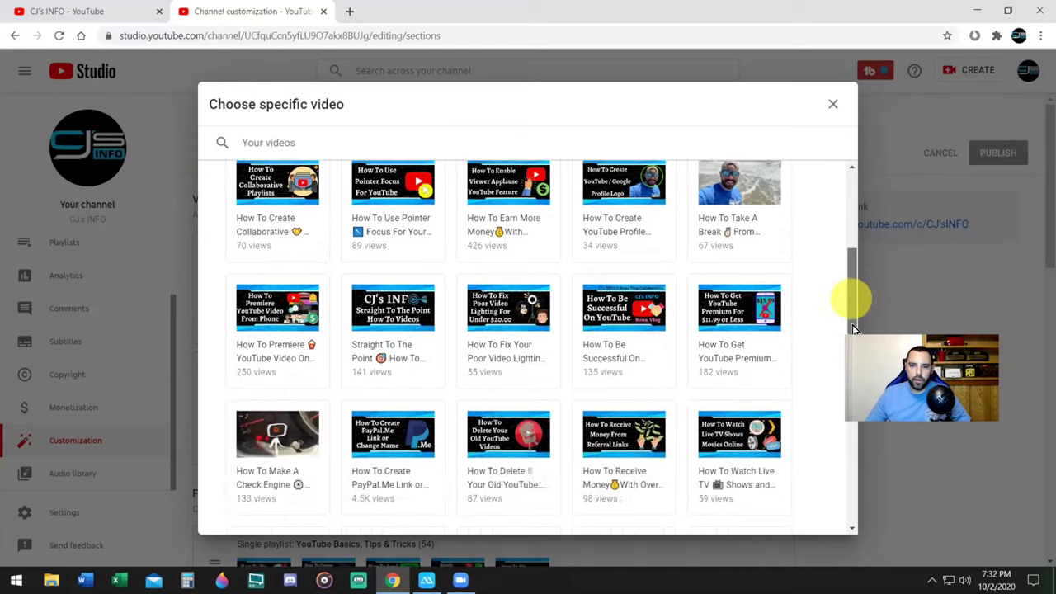
click(859, 330)
- Try "Friends & Cameras Mid Week" from a nickpixeltv search as the returning subscribers' featured video, and choose the Pixel To Share Discord video again
click(767, 383)
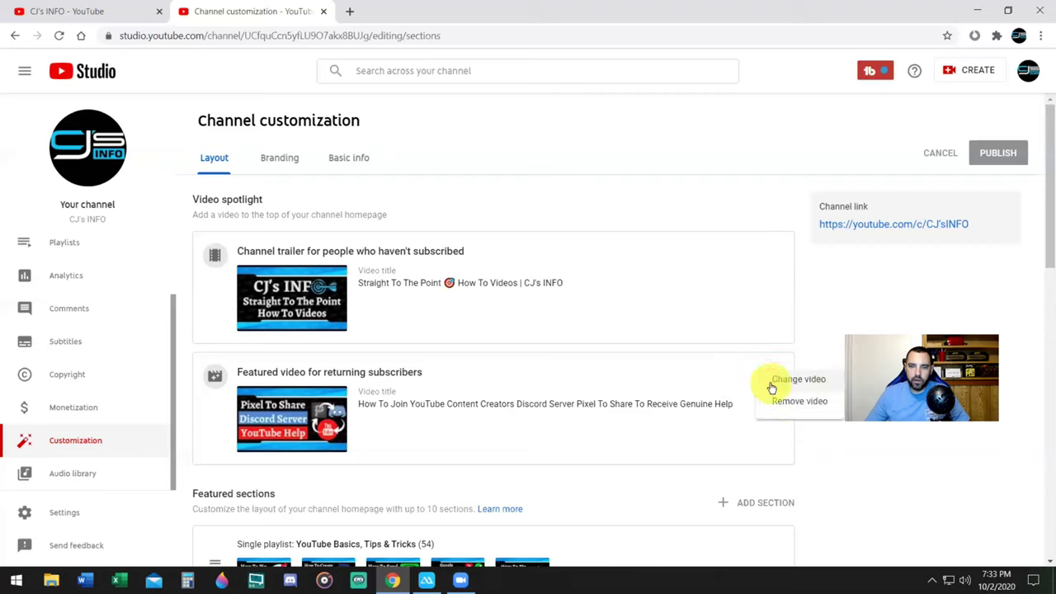
click(776, 381)
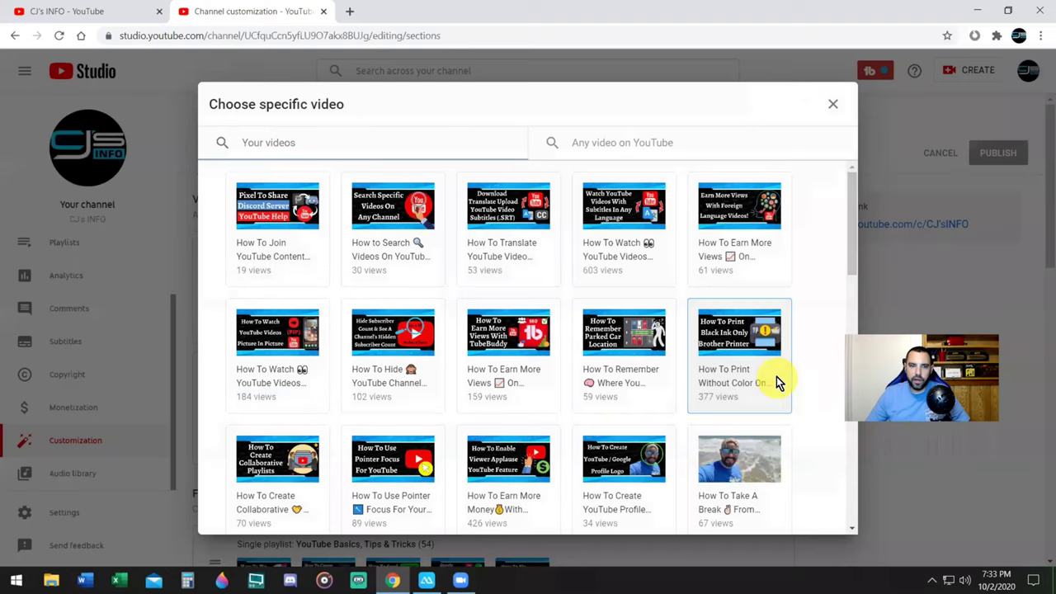
click(310, 141)
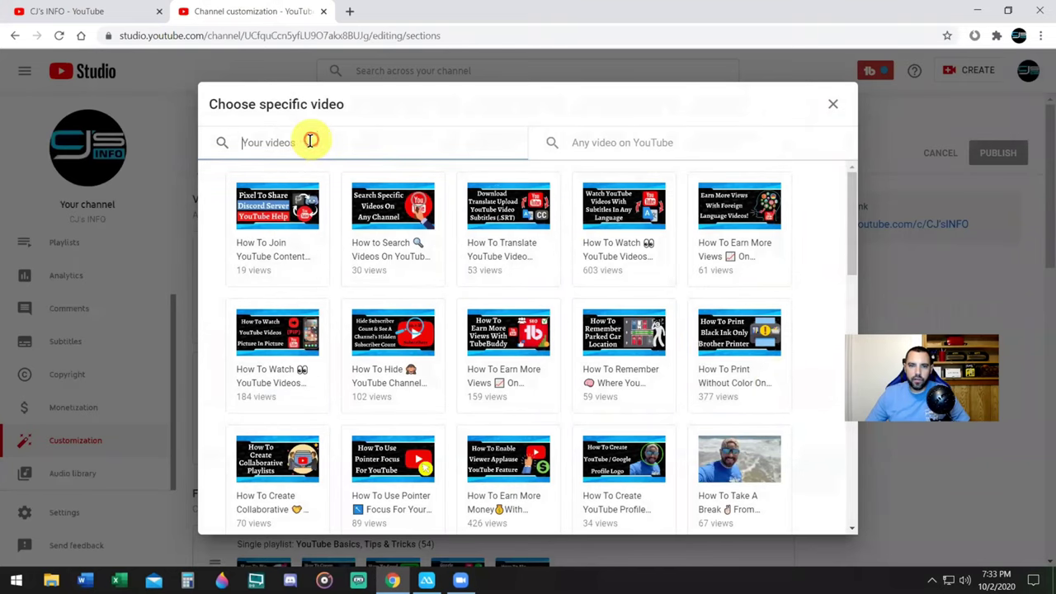
click(615, 149)
text(nickpixeltv)
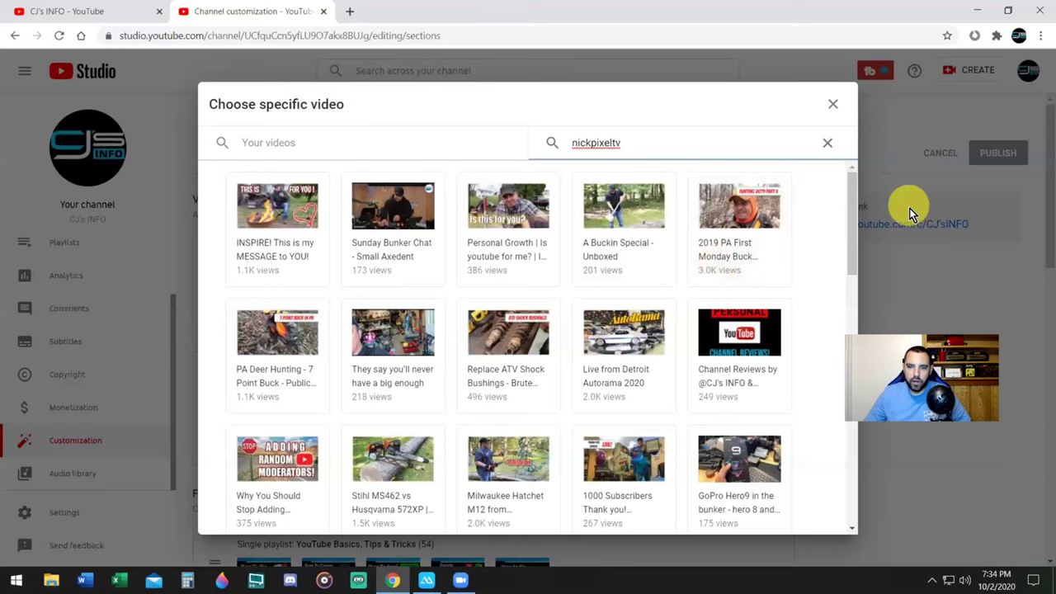
drag(848, 184, 853, 306)
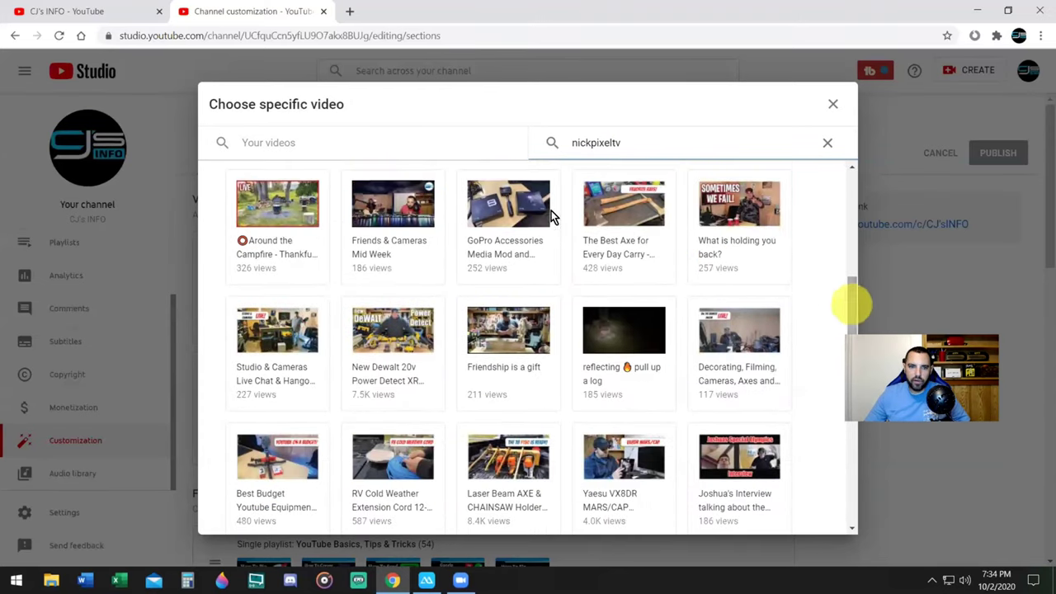
click(400, 218)
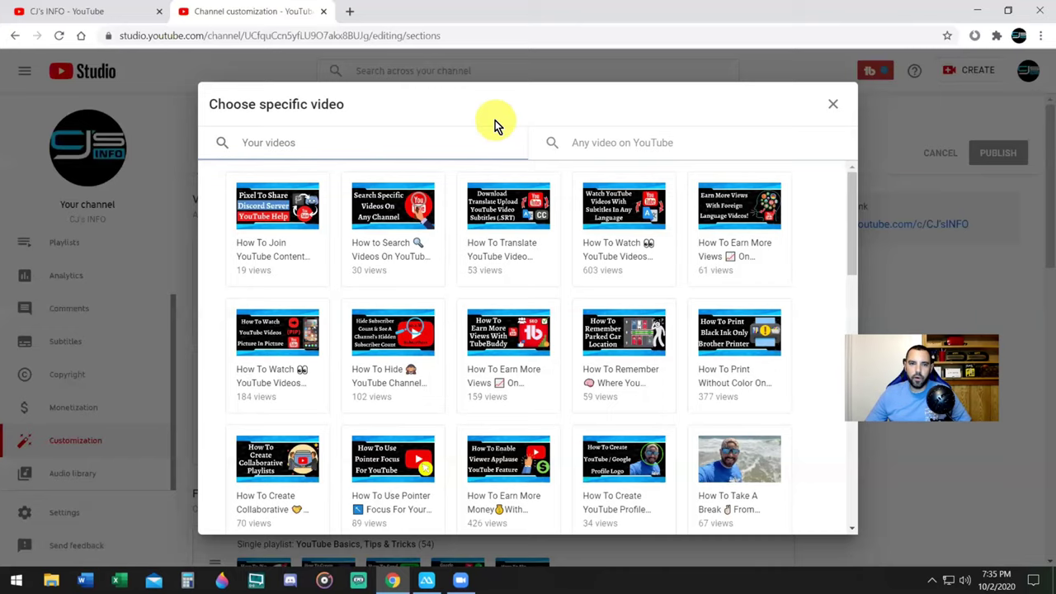
click(301, 215)
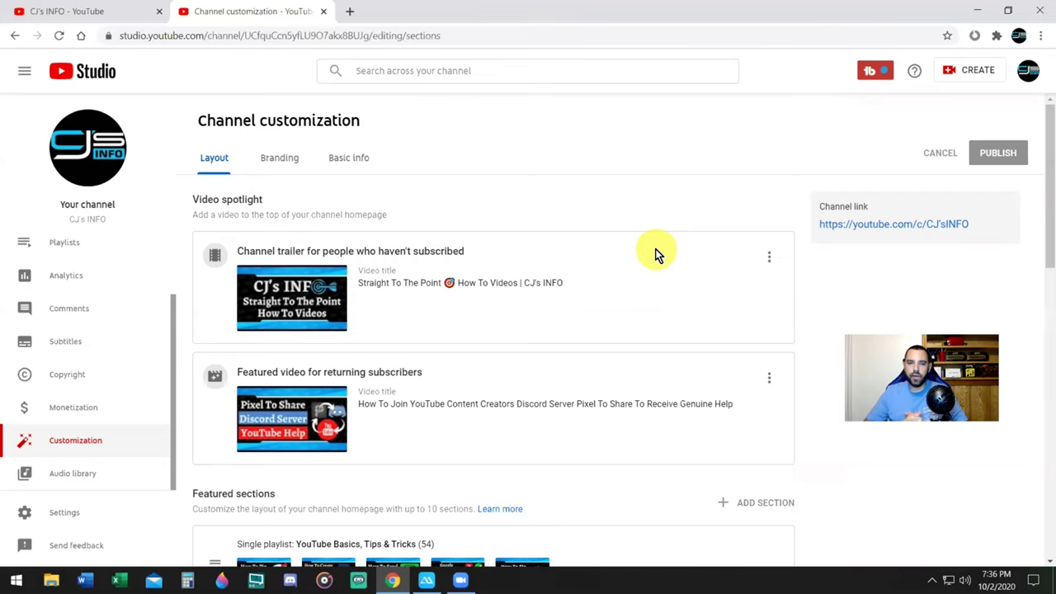
- Review the featured playlist sections in the channel homepage layout
scroll(1044, 231, down, 4)
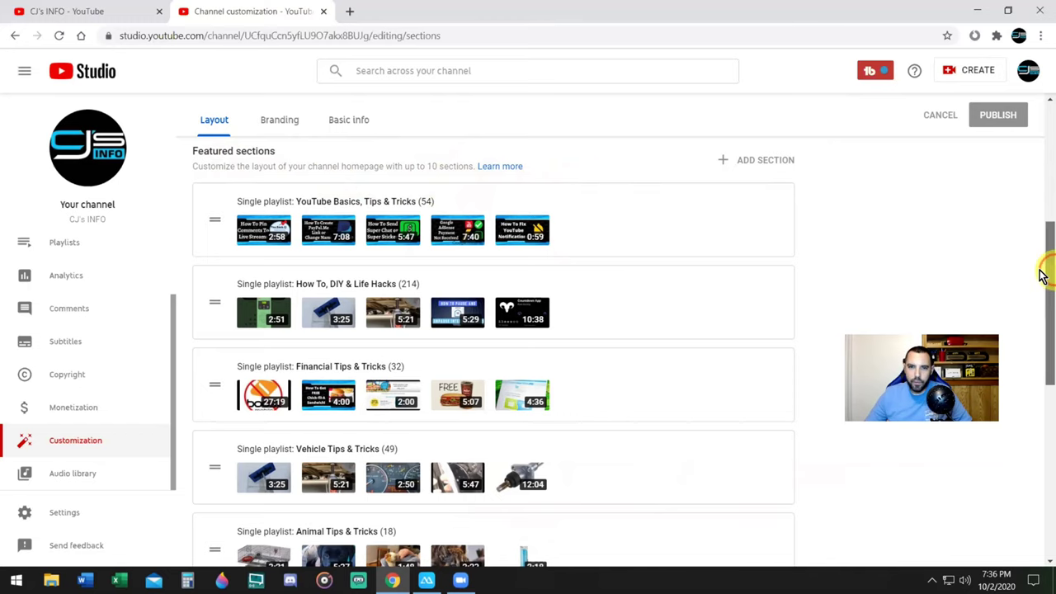
drag(1041, 276, 1041, 301)
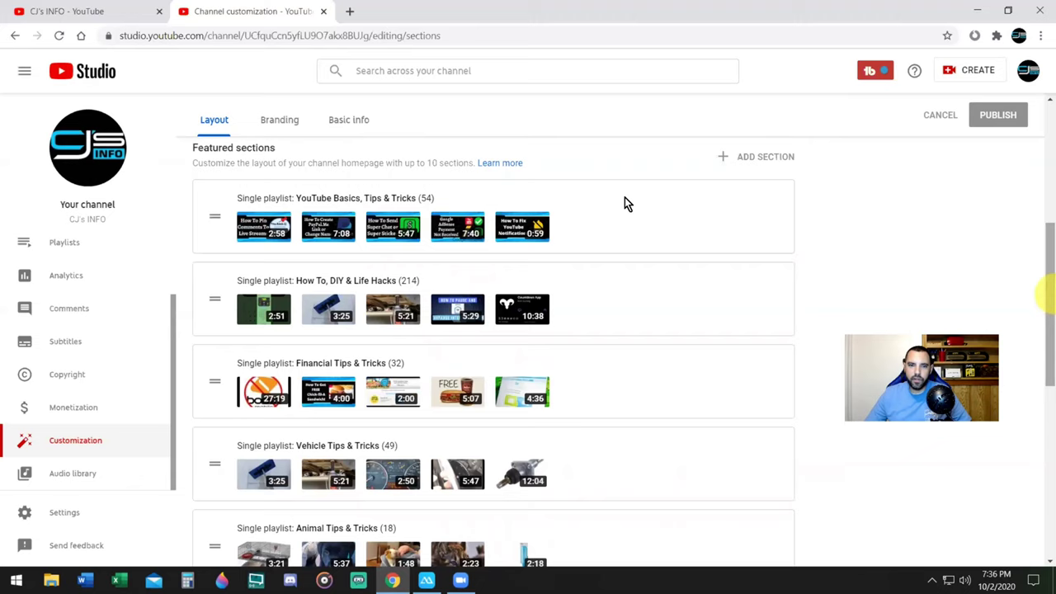
click(625, 200)
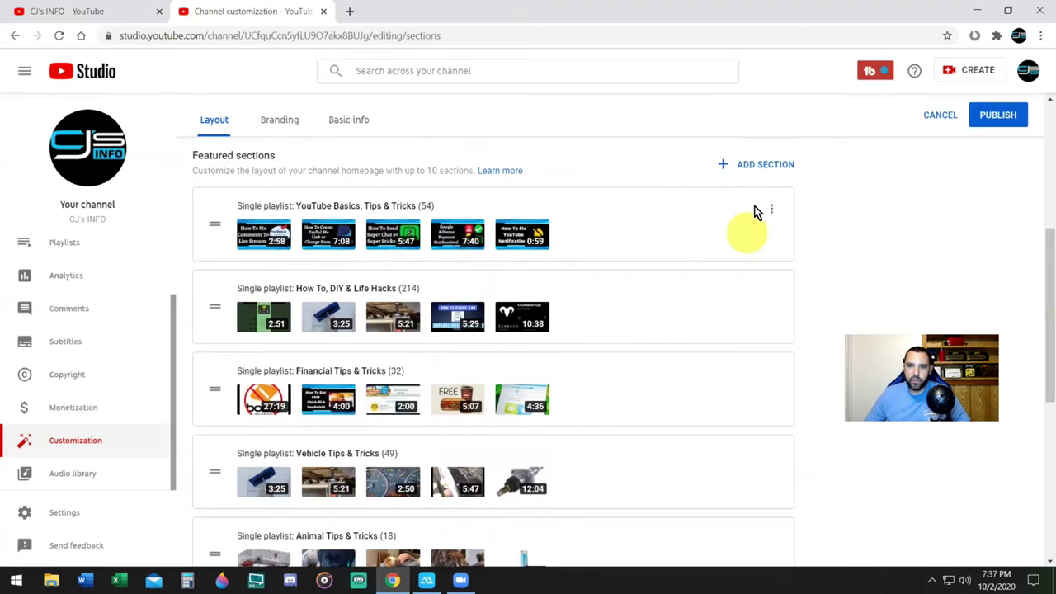
- Examine the section types that can be added to the layout and check the sections on the channel homepage
click(756, 168)
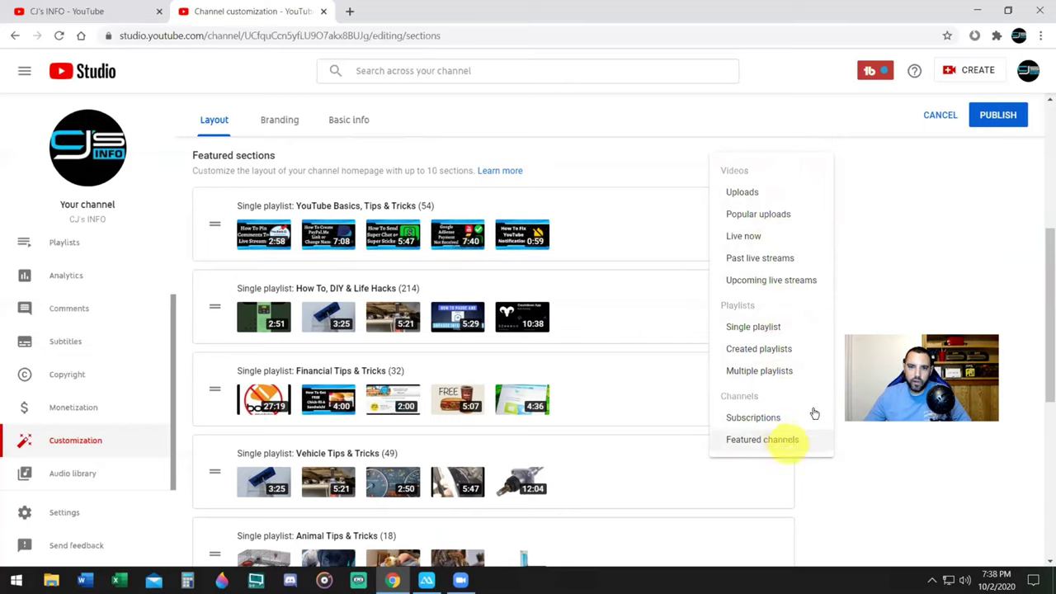
click(867, 266)
click(754, 163)
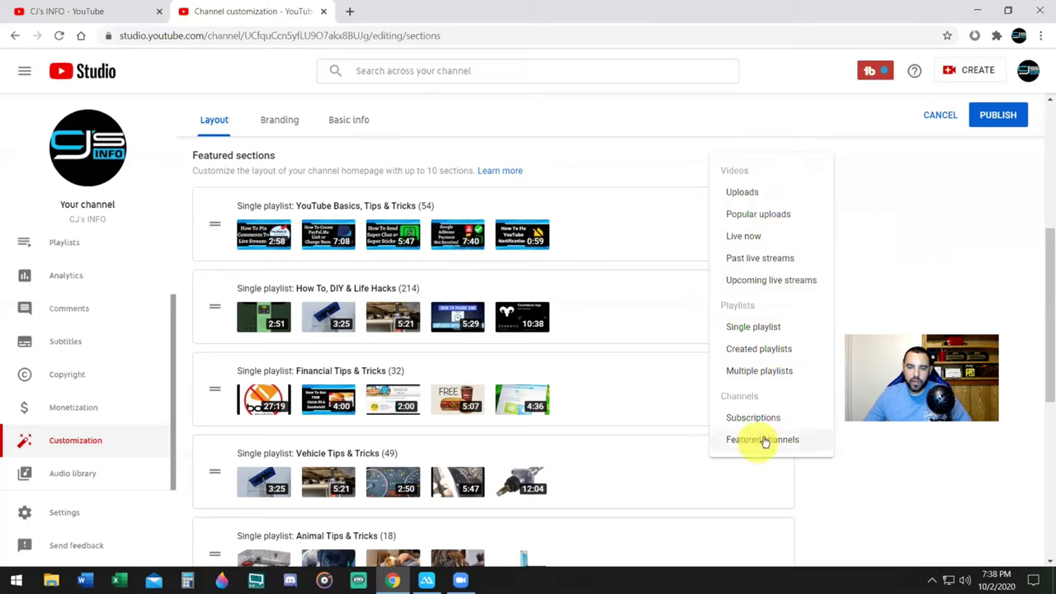
click(58, 11)
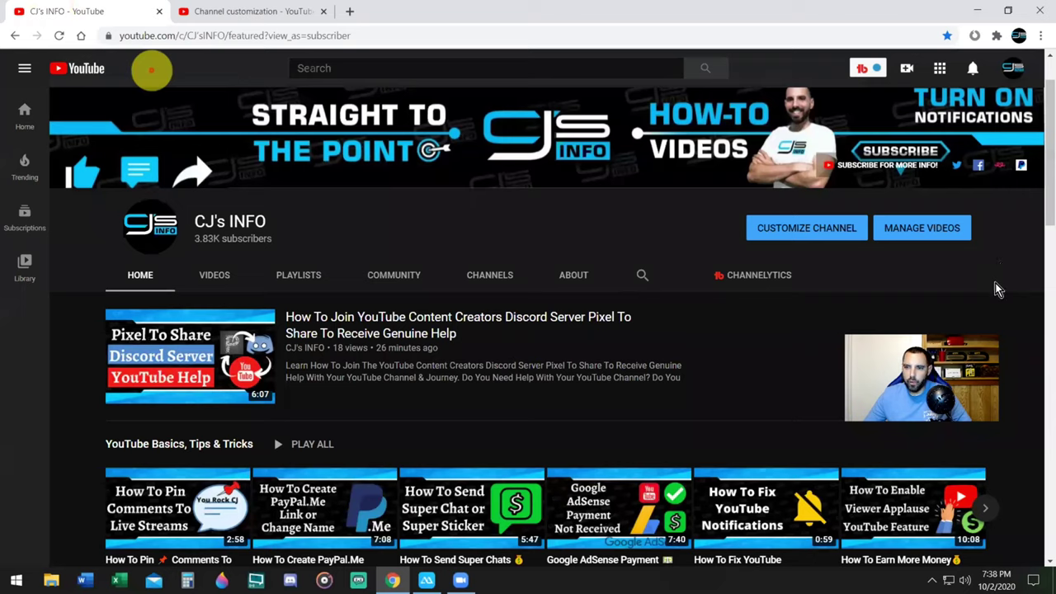
key(ctrl+Tab)
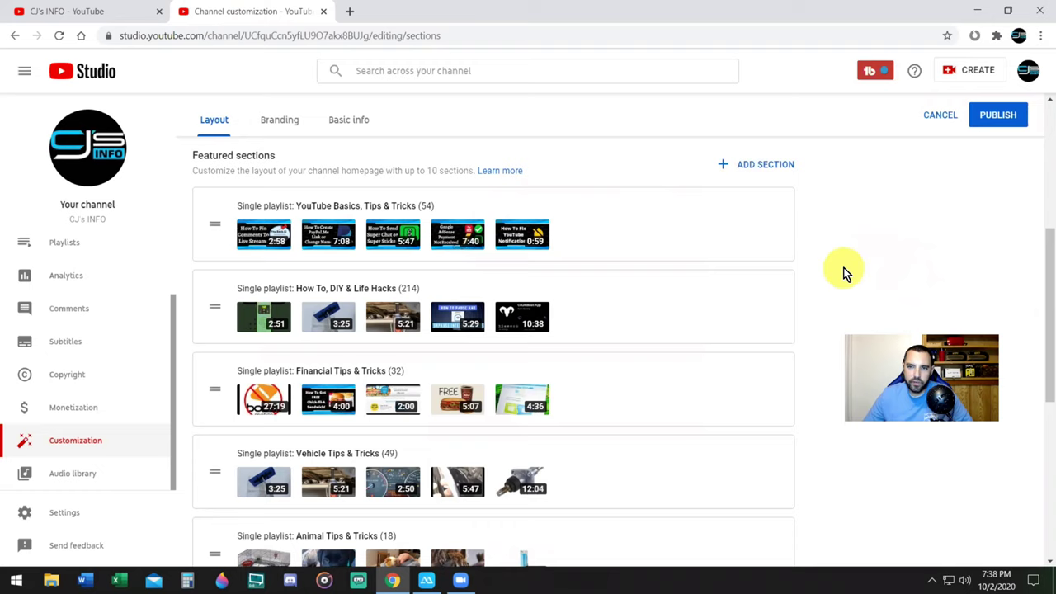
- Show the Branding settings and compare the profile picture and banner image with those on the channel homepage
scroll(288, 160, up, 5)
click(292, 159)
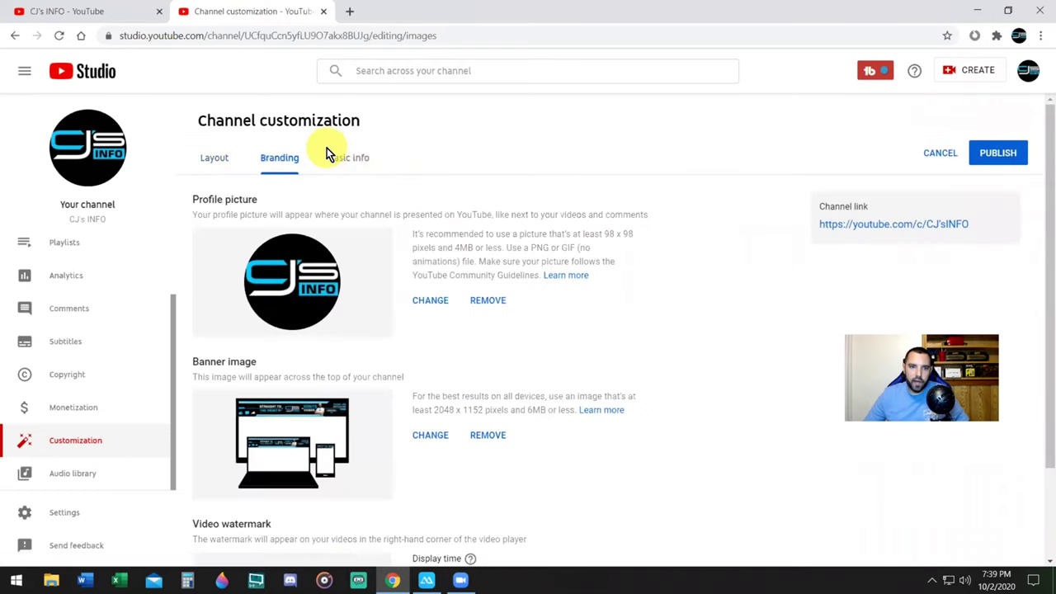
key(ctrl+Tab)
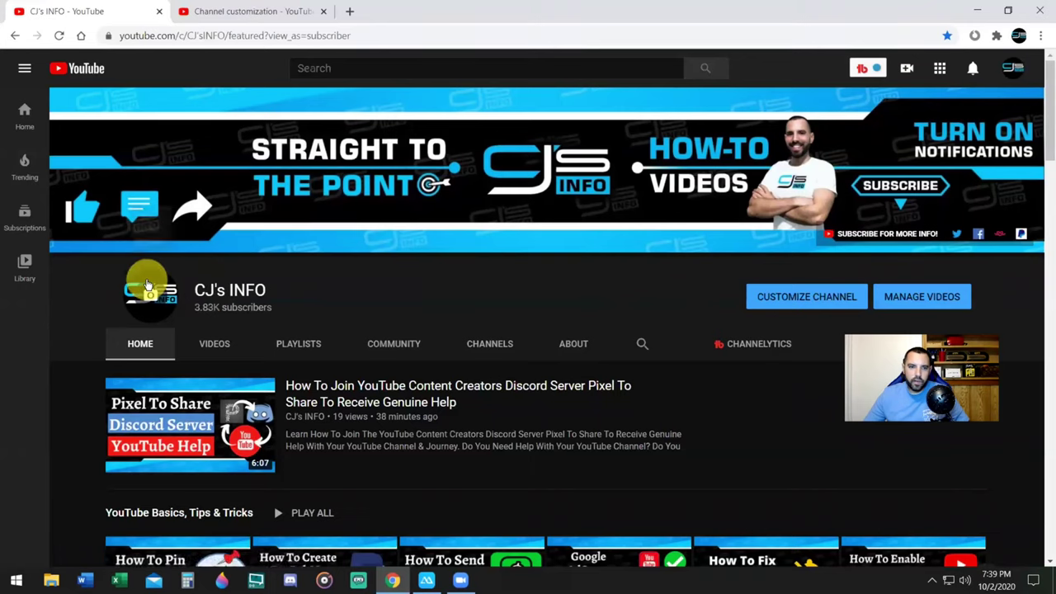
click(198, 11)
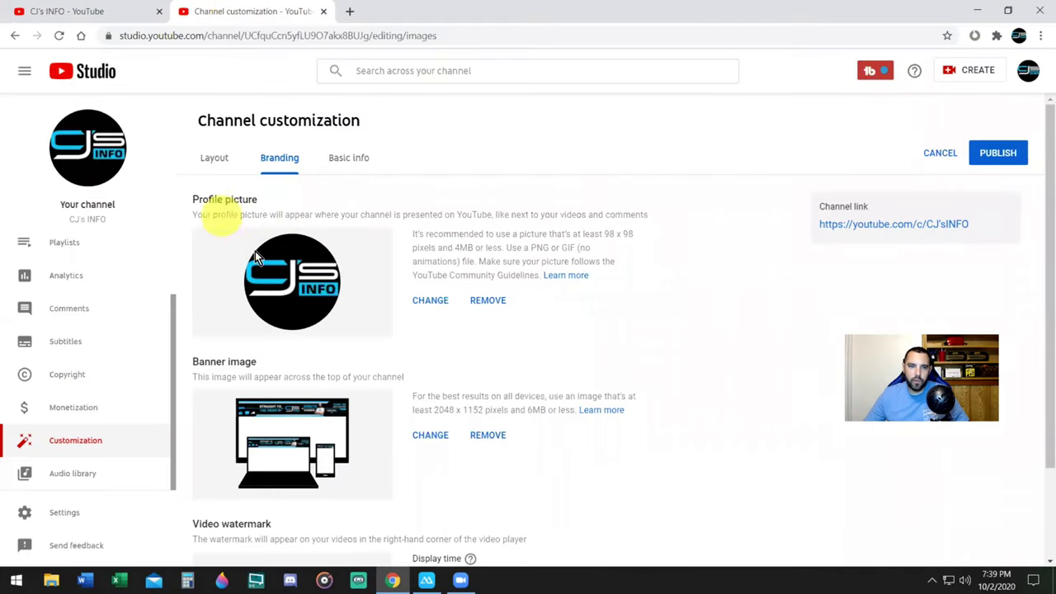
click(113, 10)
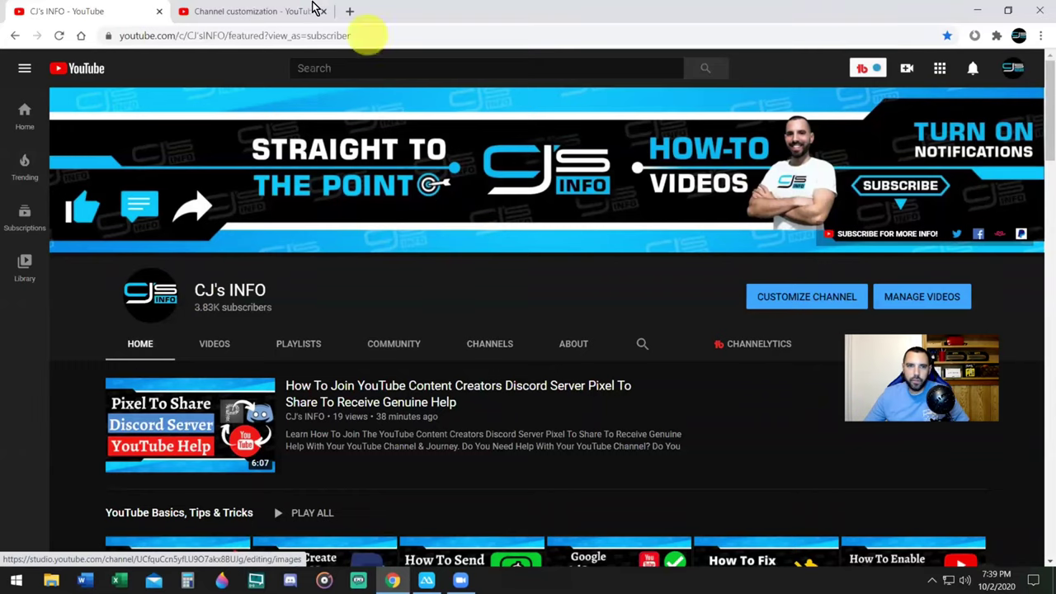
click(252, 10)
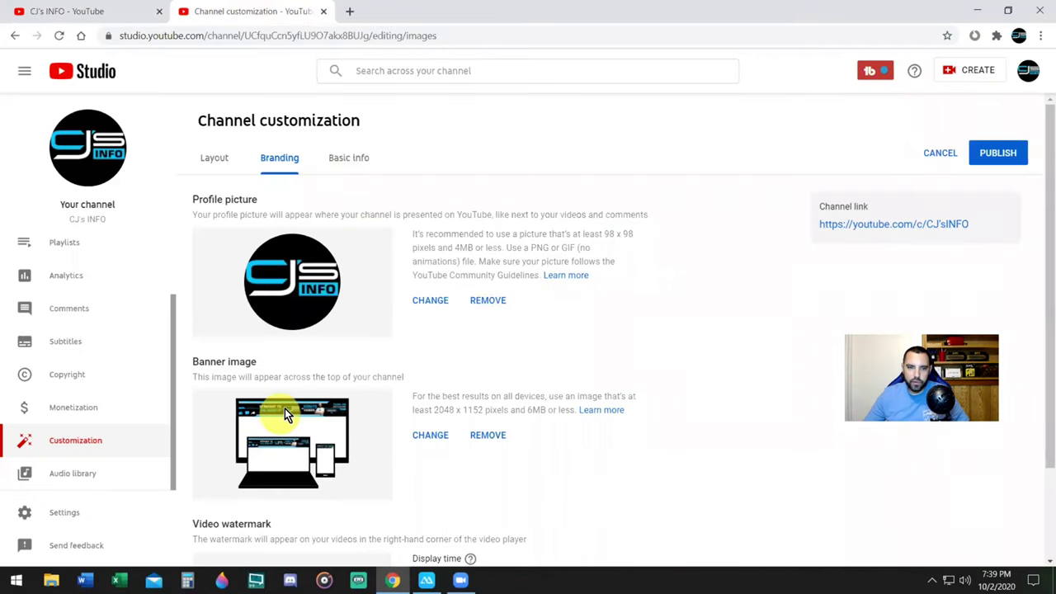
- View the file selection for changing the profile picture, cancel it, and review the banner and video watermark settings
click(438, 299)
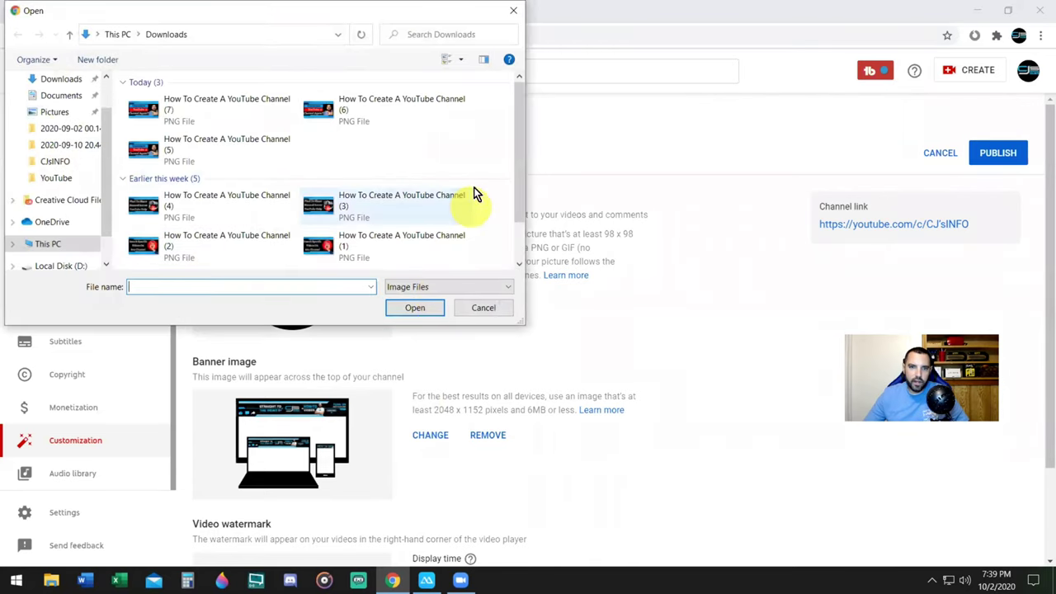
click(483, 308)
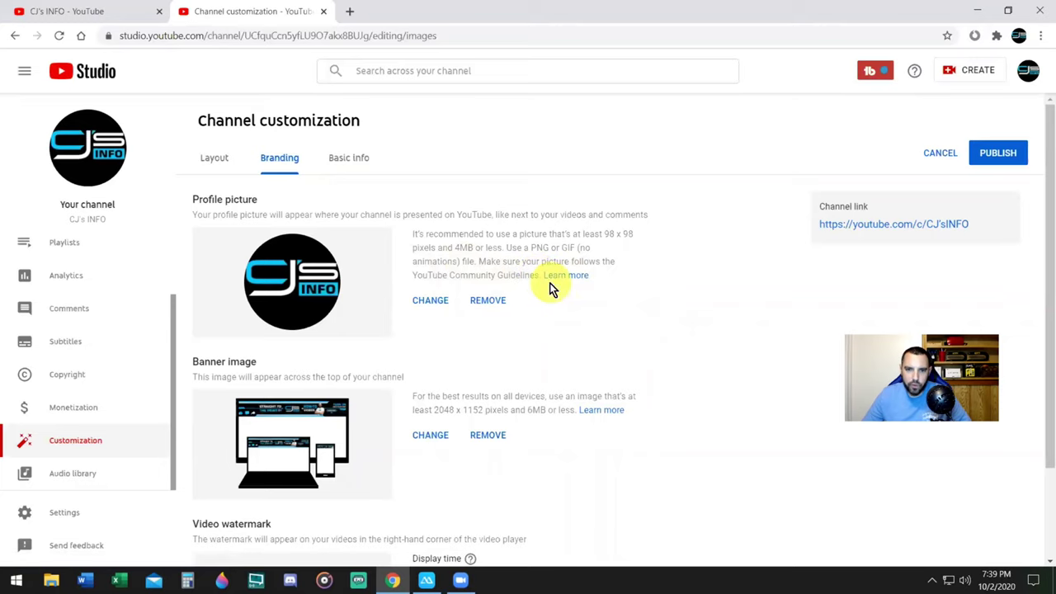
scroll(673, 319, down, 3)
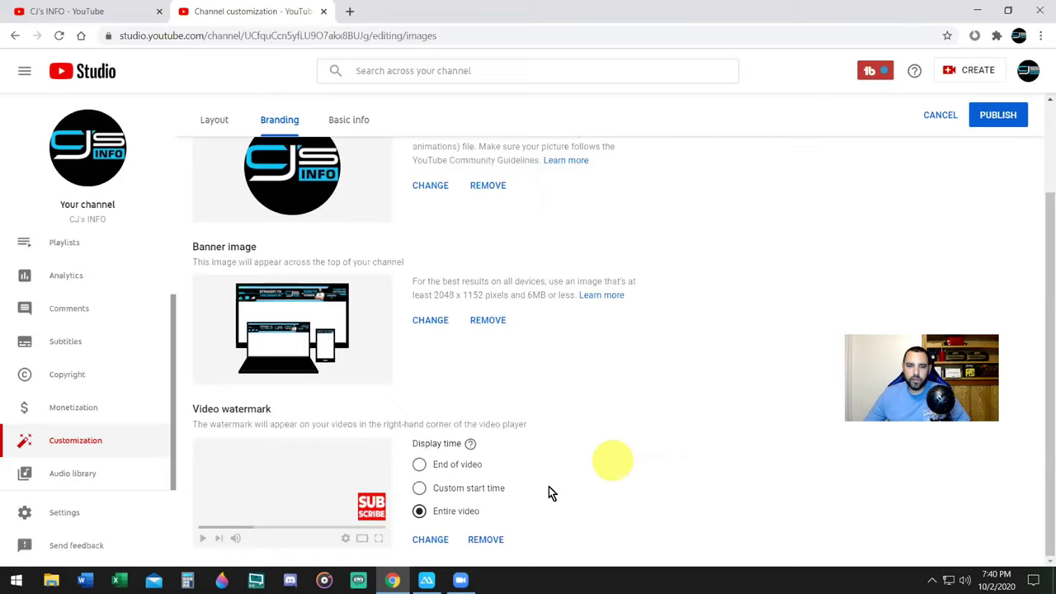
scroll(1042, 410, up, 2)
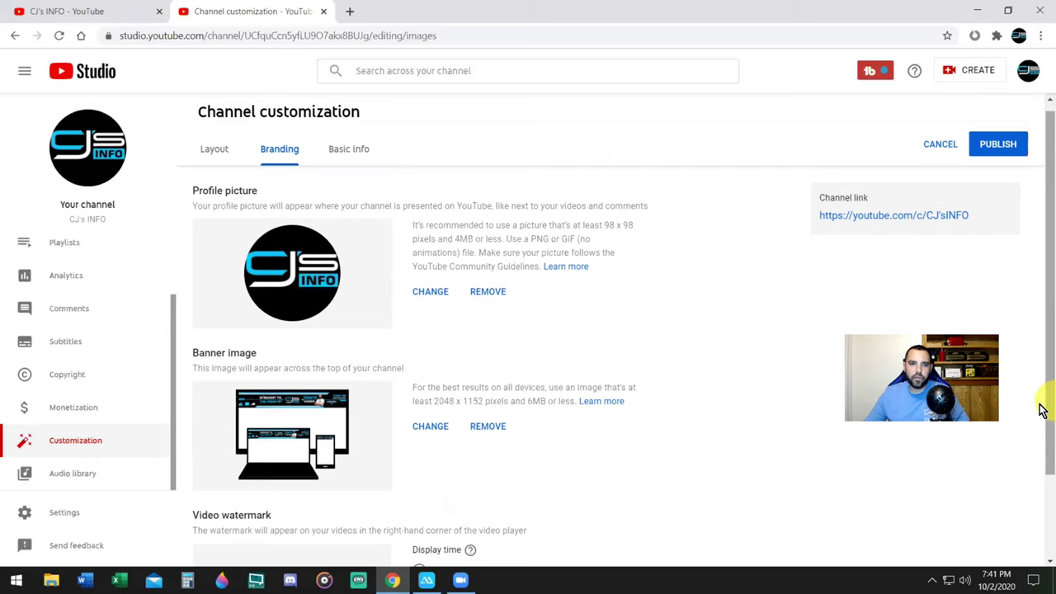
- Show the Basic info settings, open the channel name for editing, and examine the first name, last name and description fields
click(354, 149)
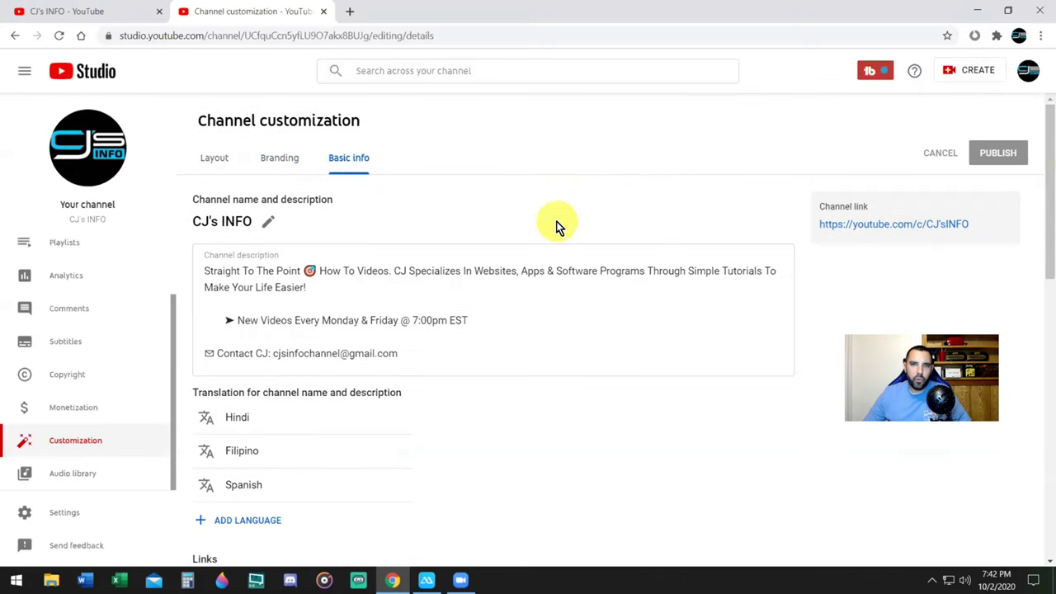
click(273, 224)
click(247, 266)
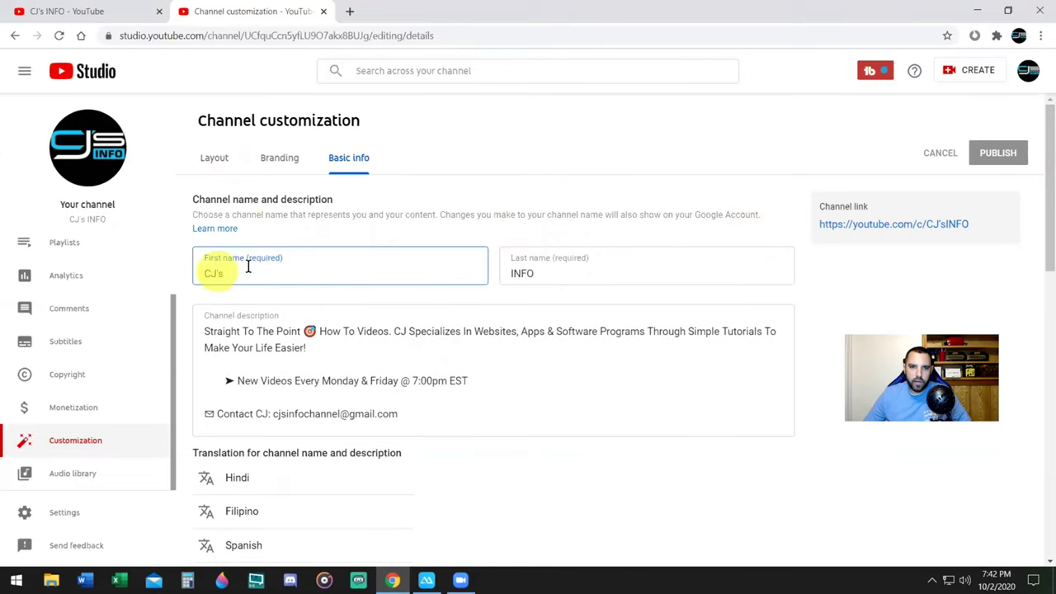
click(669, 276)
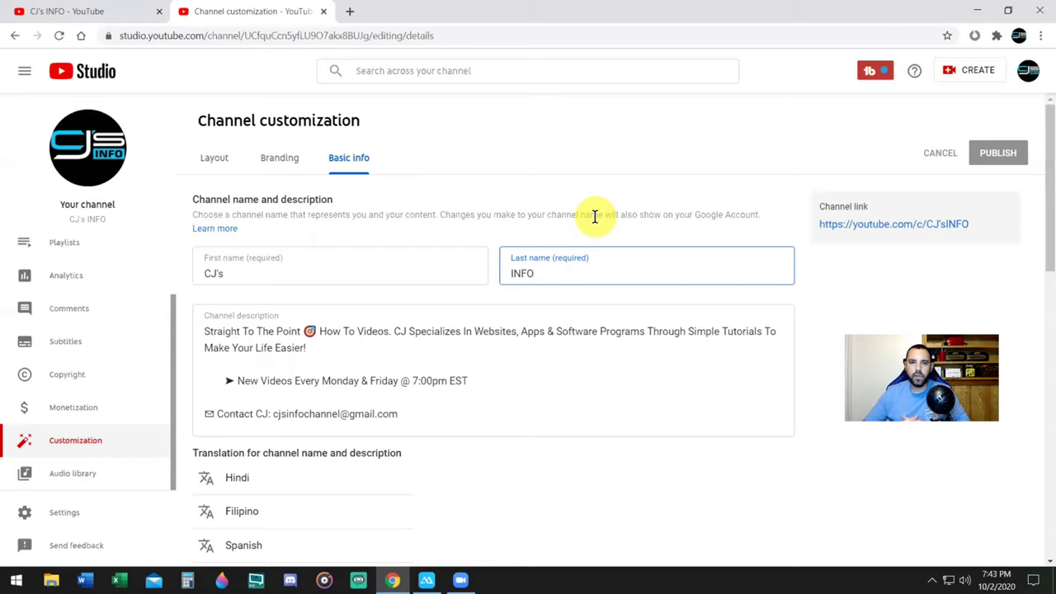
click(284, 264)
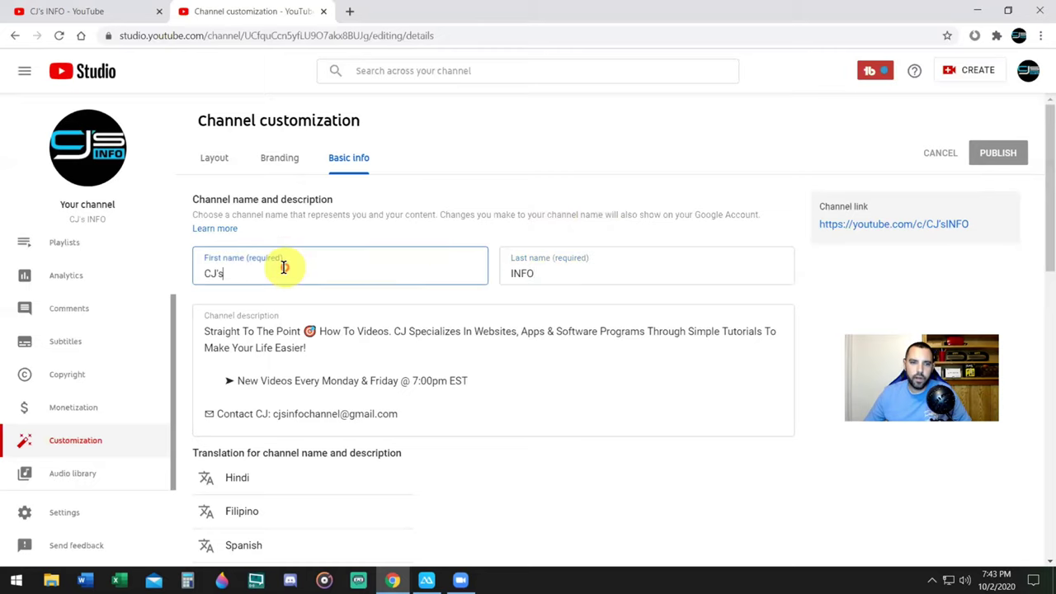
drag(261, 268, 193, 271)
click(293, 266)
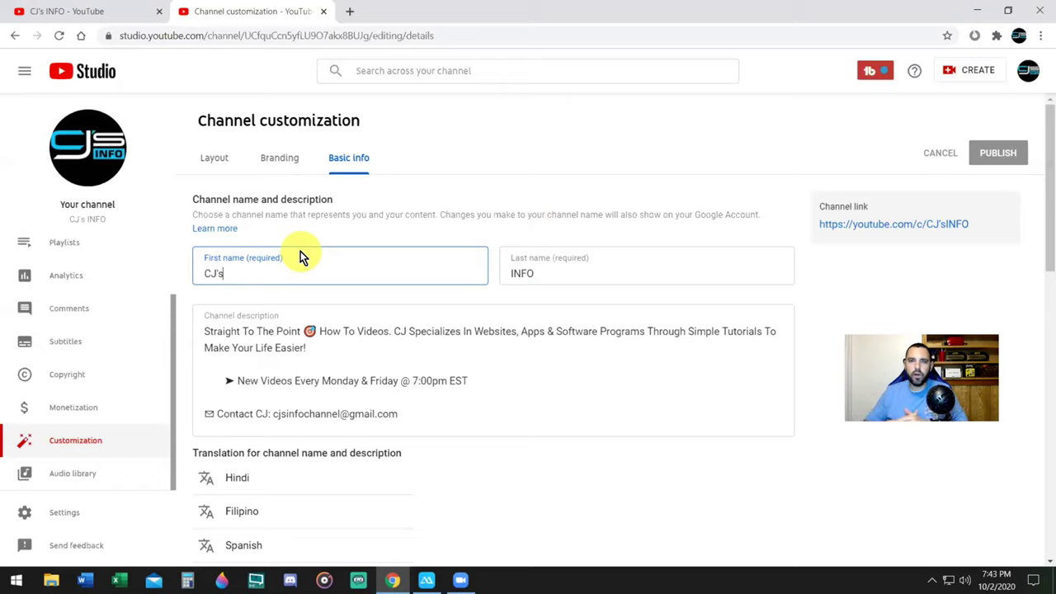
click(603, 279)
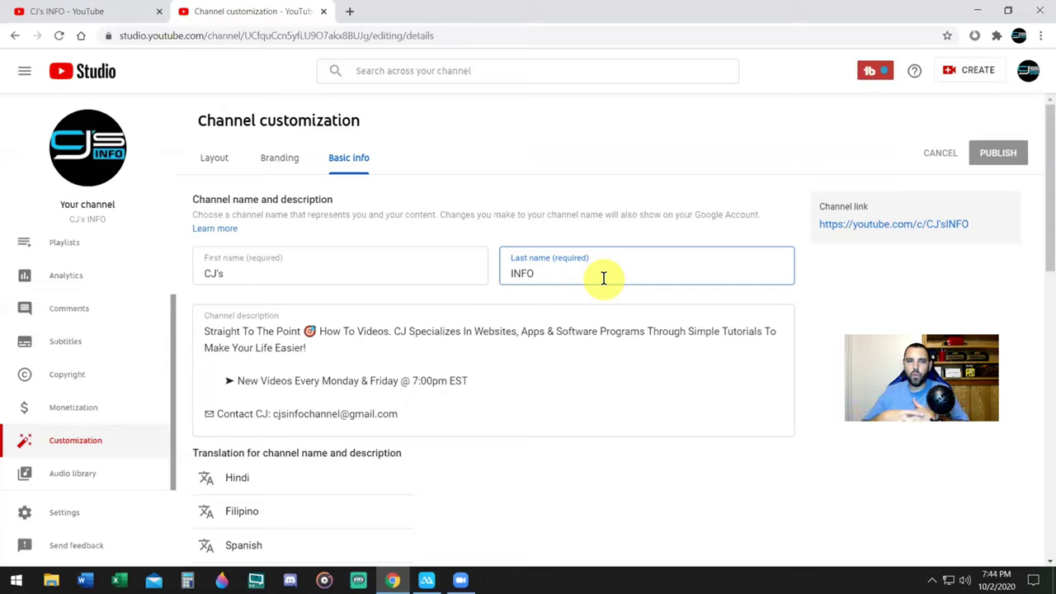
scroll(495, 297, down, 3)
click(426, 316)
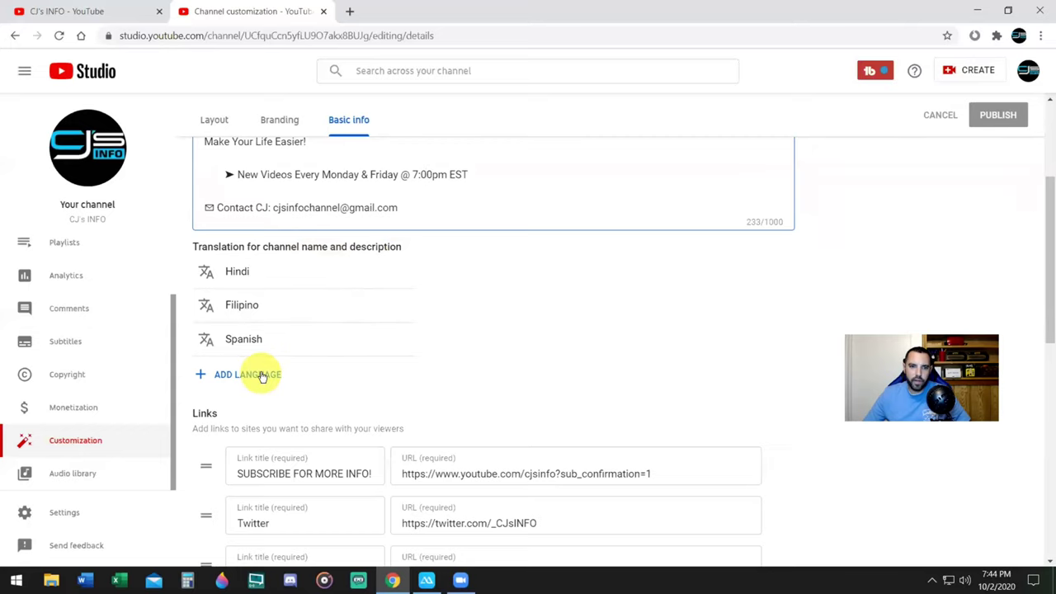
- Add a language for the channel name and description, choosing Italian as the translation language
click(232, 380)
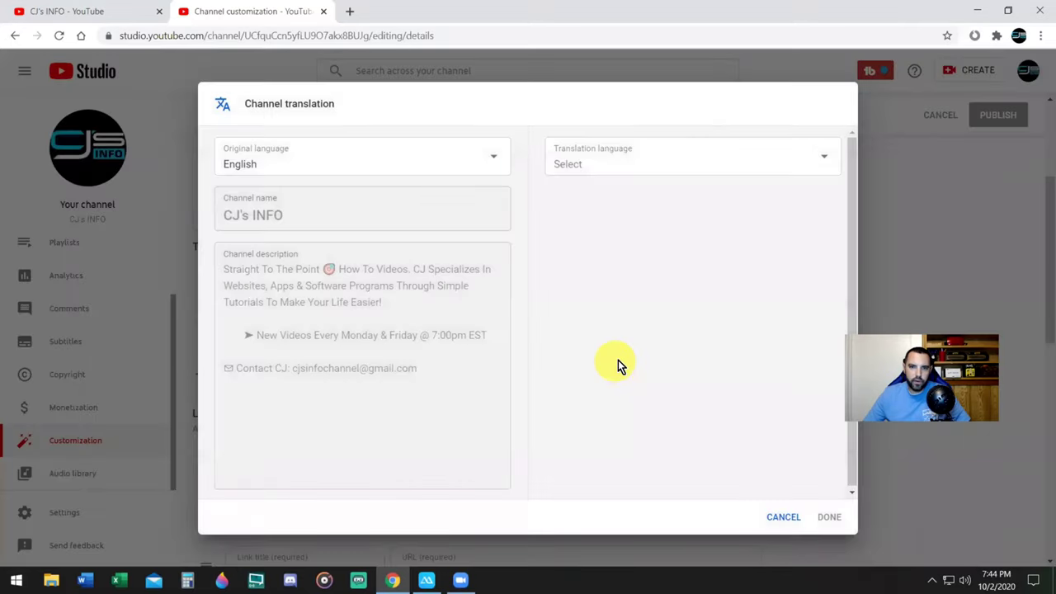
click(639, 165)
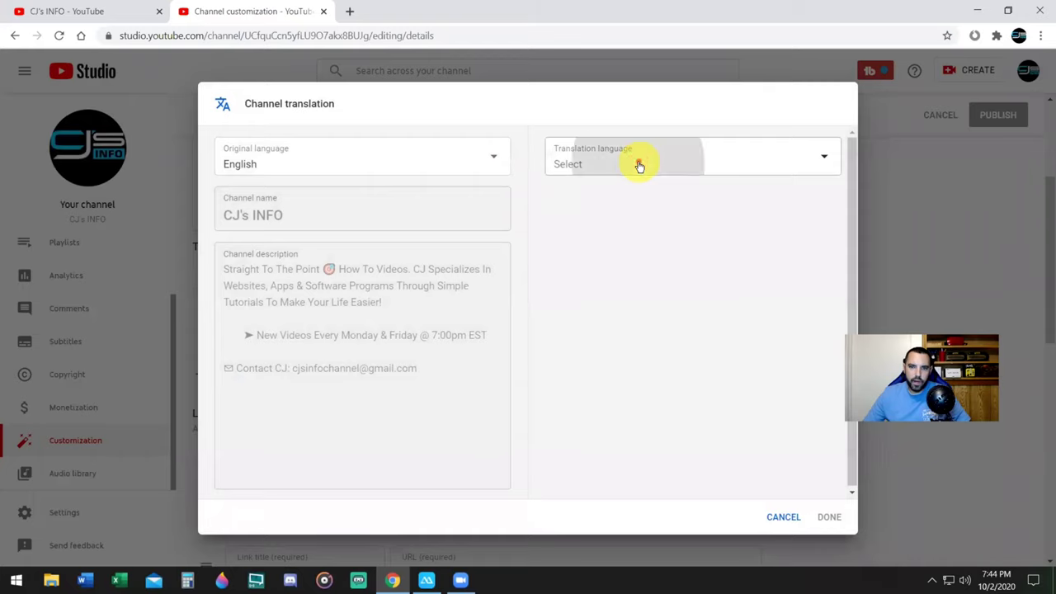
scroll(656, 306, down, 8)
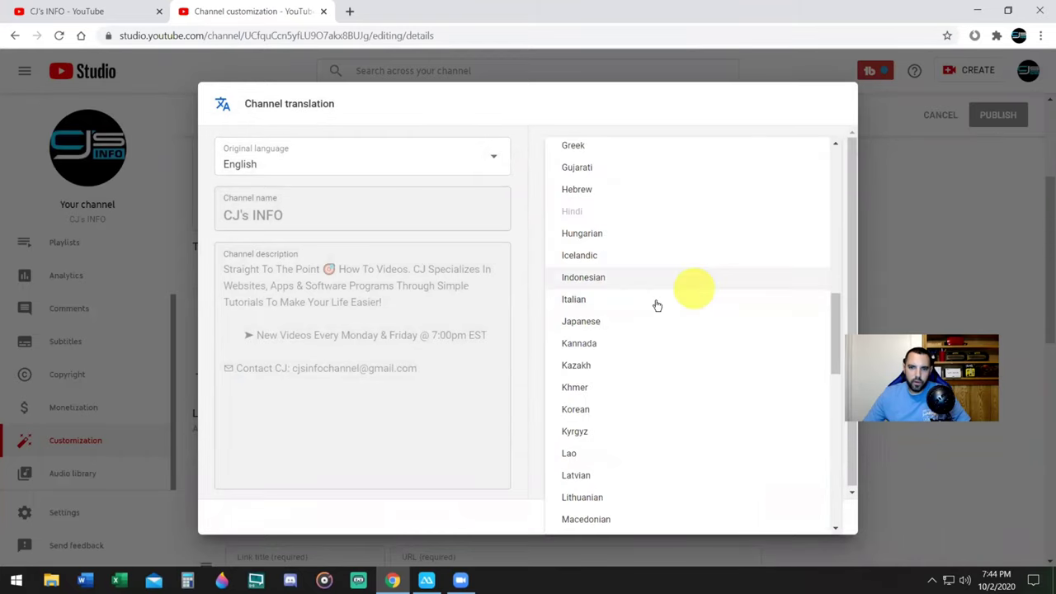
click(655, 303)
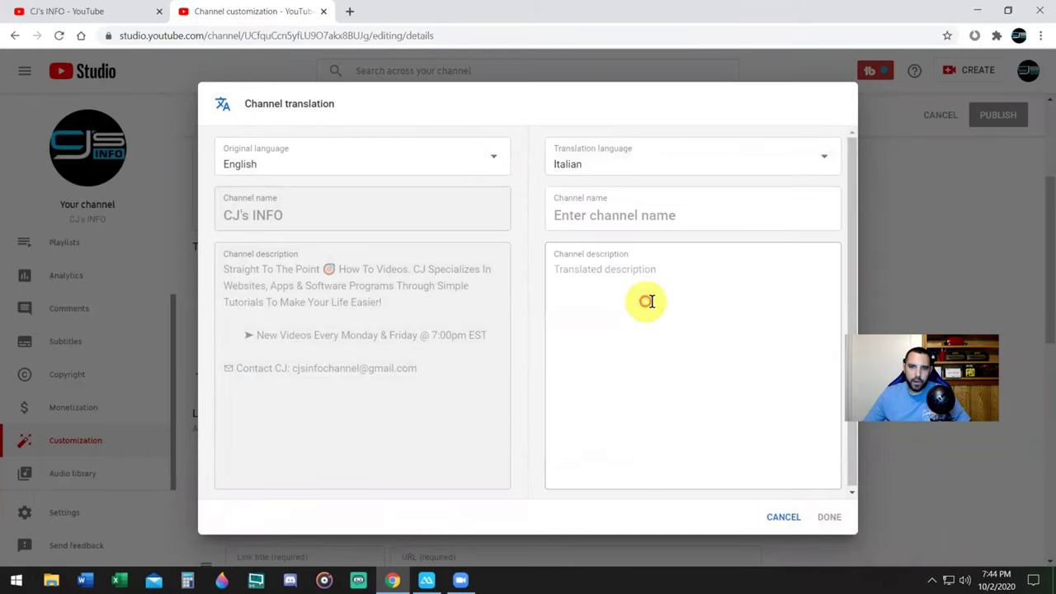
- Find Google Translate in a new browser tab, translate "CJ's INFO" into Italian, and copy the translation
click(348, 13)
text(goo)
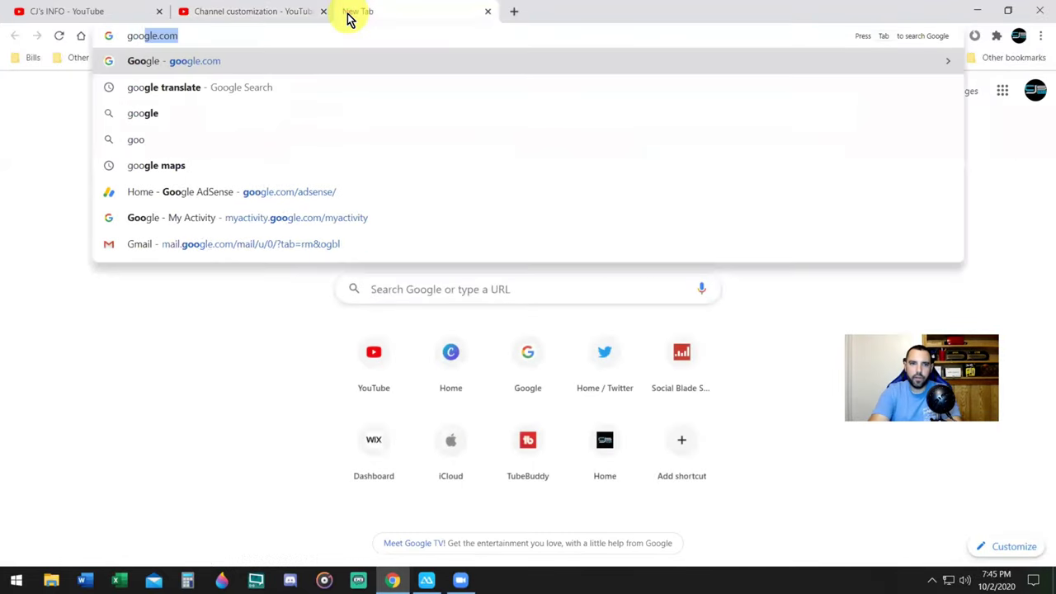
click(297, 87)
click(219, 231)
text(CJ)
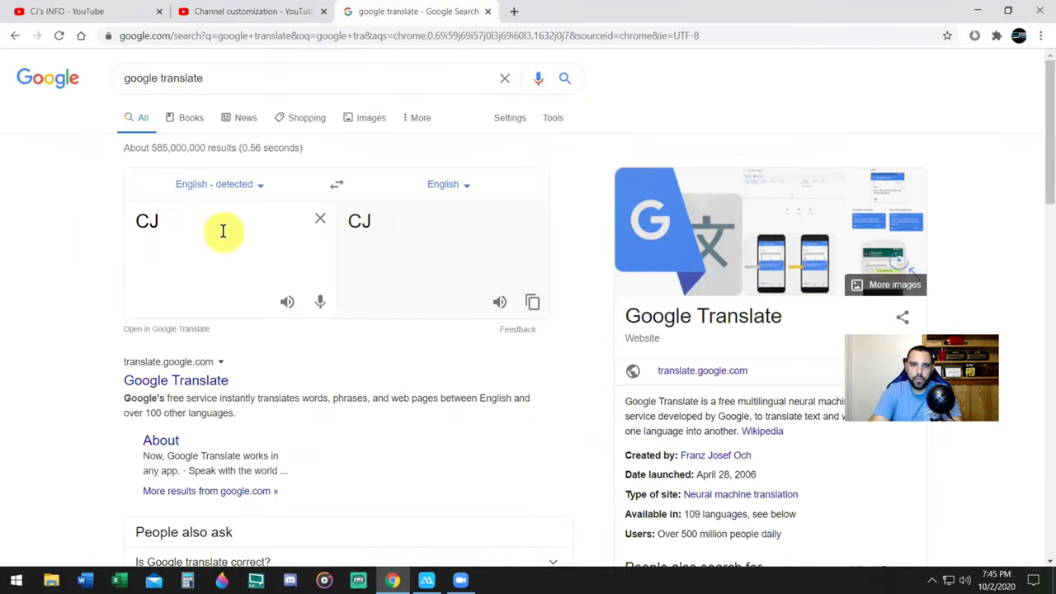
text('s INFO)
click(450, 186)
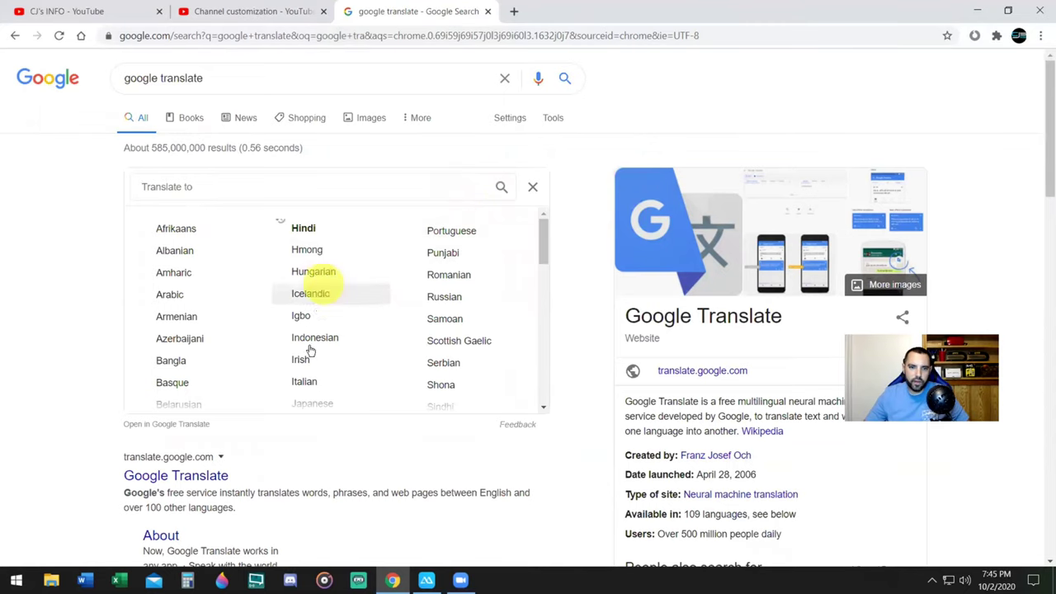
click(313, 385)
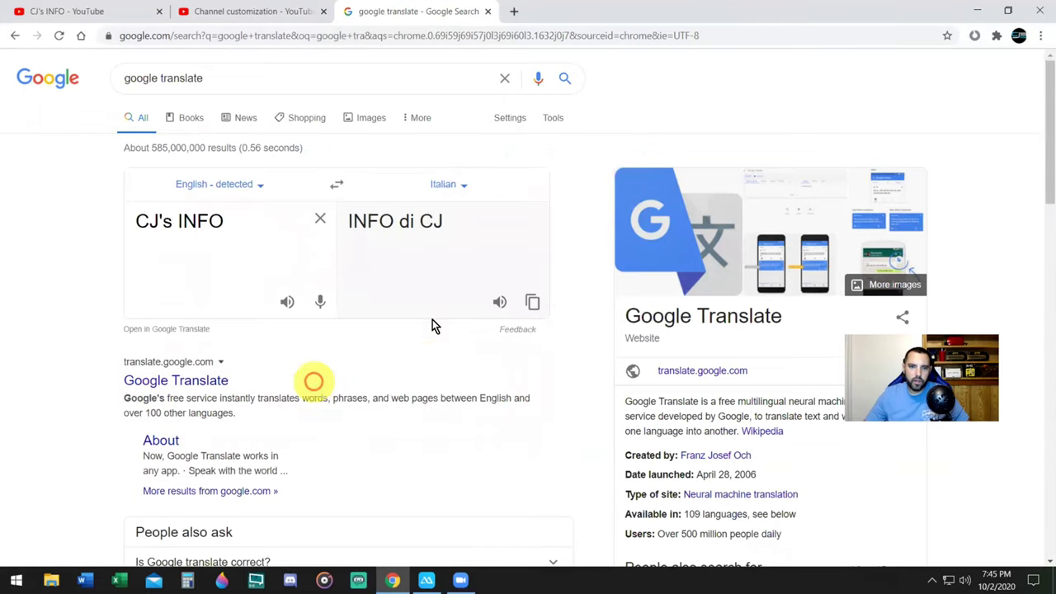
click(534, 306)
- Return to the channel translation in YouTube Studio and enter "INFO di CJ" as the Italian channel name
click(256, 11)
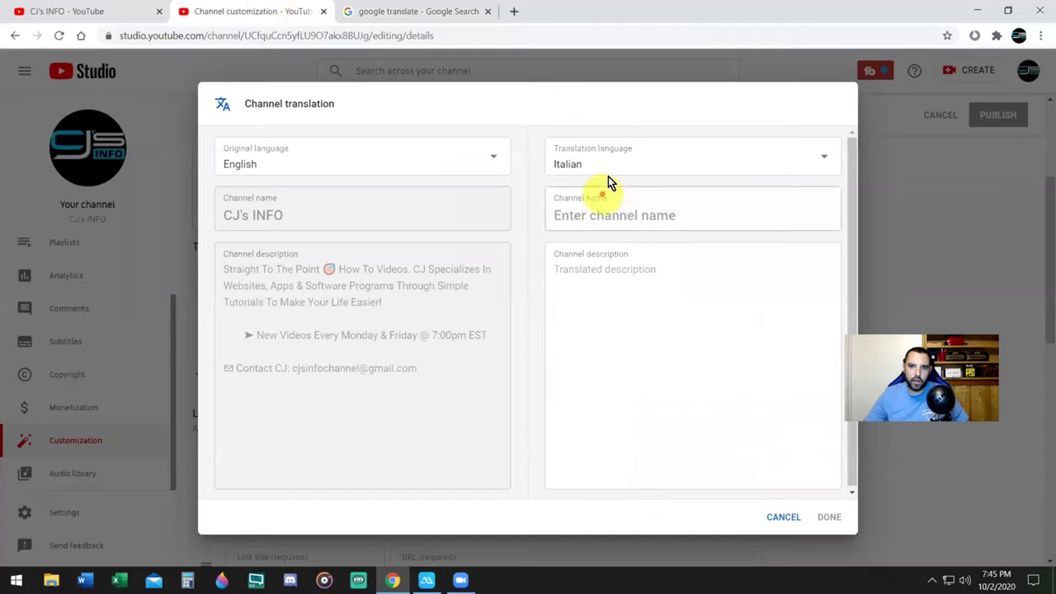
right_click(608, 212)
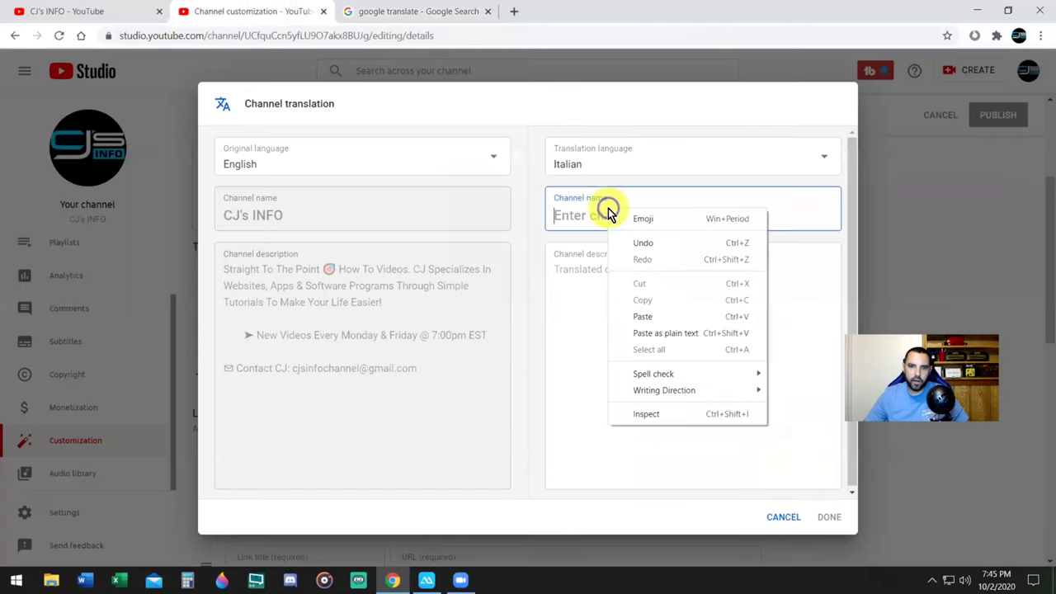
click(648, 317)
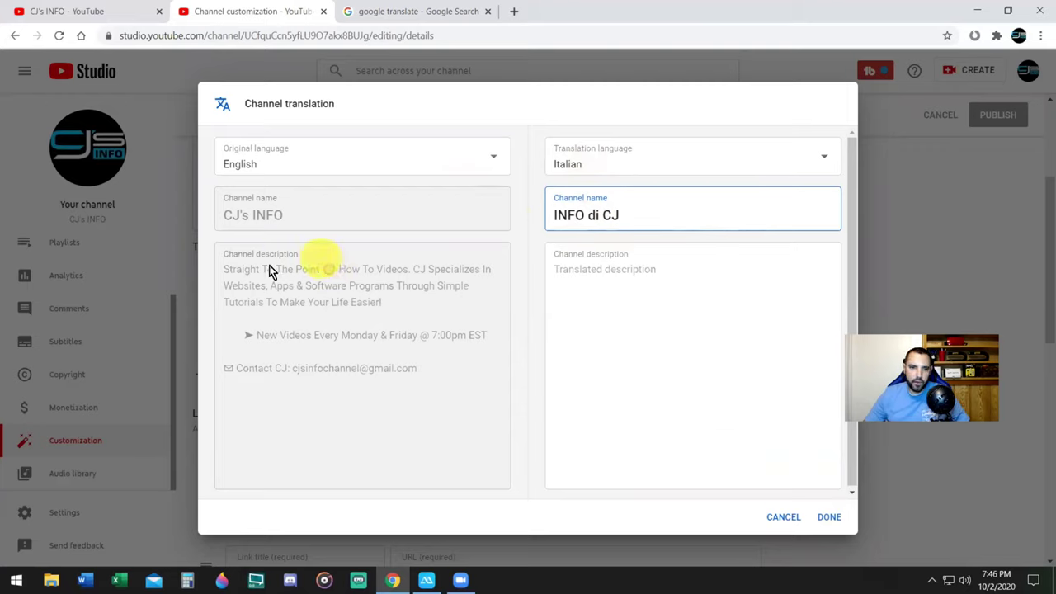
- Copy the English channel description and translate it into Italian with Google Translate
drag(225, 268, 438, 385)
right_click(310, 294)
click(311, 295)
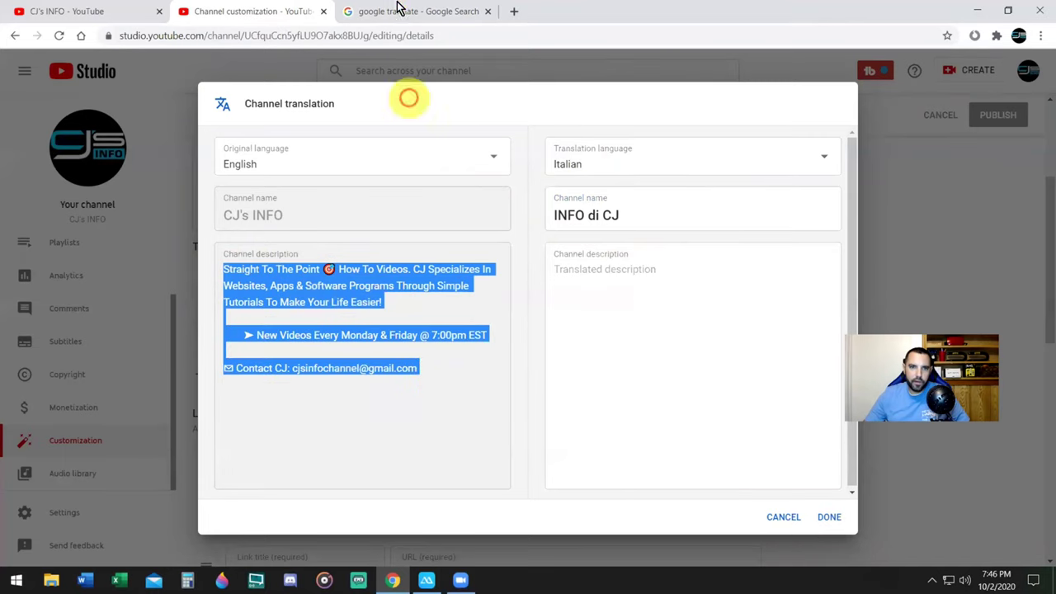
click(408, 10)
right_click(182, 216)
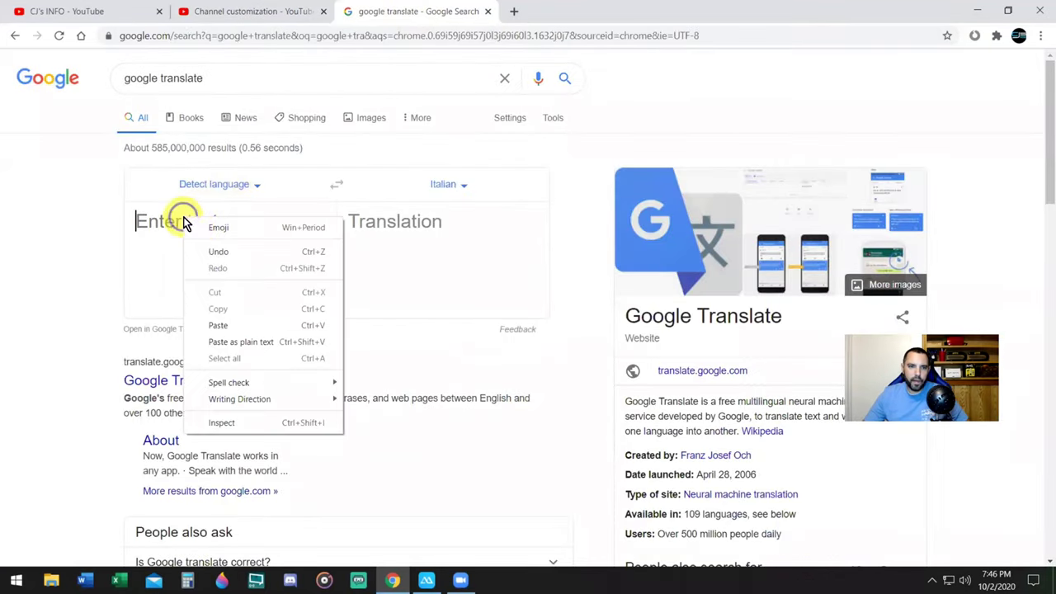
click(236, 323)
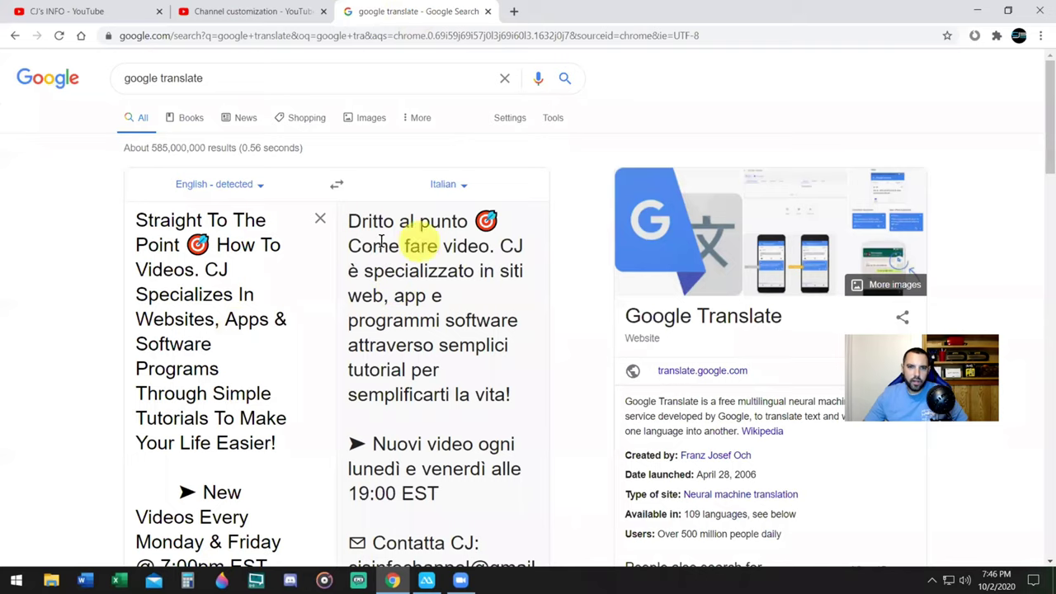
- Copy the Italian description from Google Translate into the channel translation's description field and save the Italian translation
scroll(503, 299, down, 3)
scroll(510, 297, down, 3)
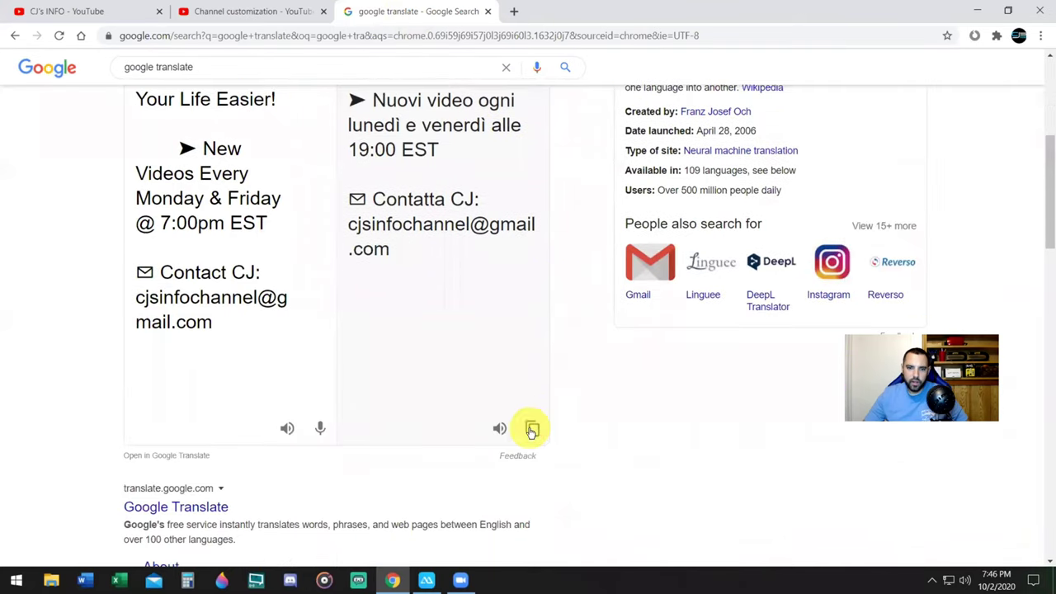
click(533, 425)
click(264, 11)
click(610, 278)
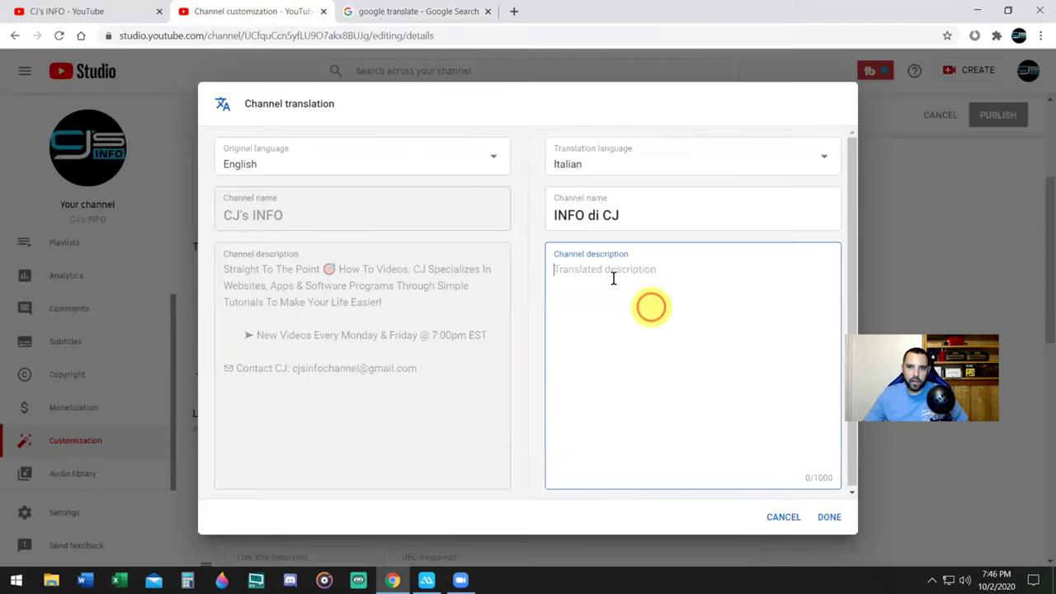
right_click(610, 279)
click(644, 385)
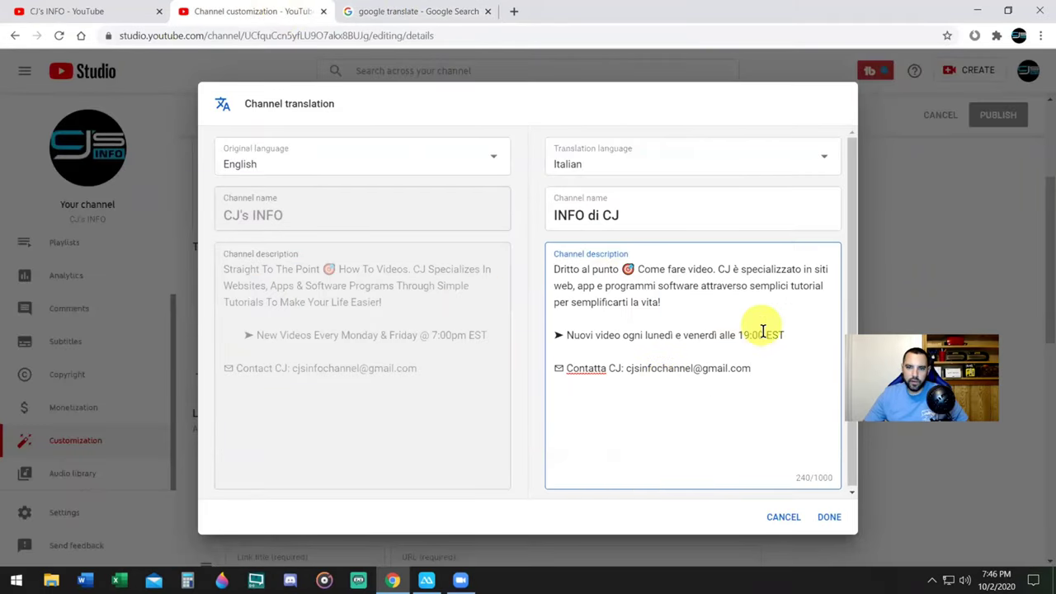
click(829, 518)
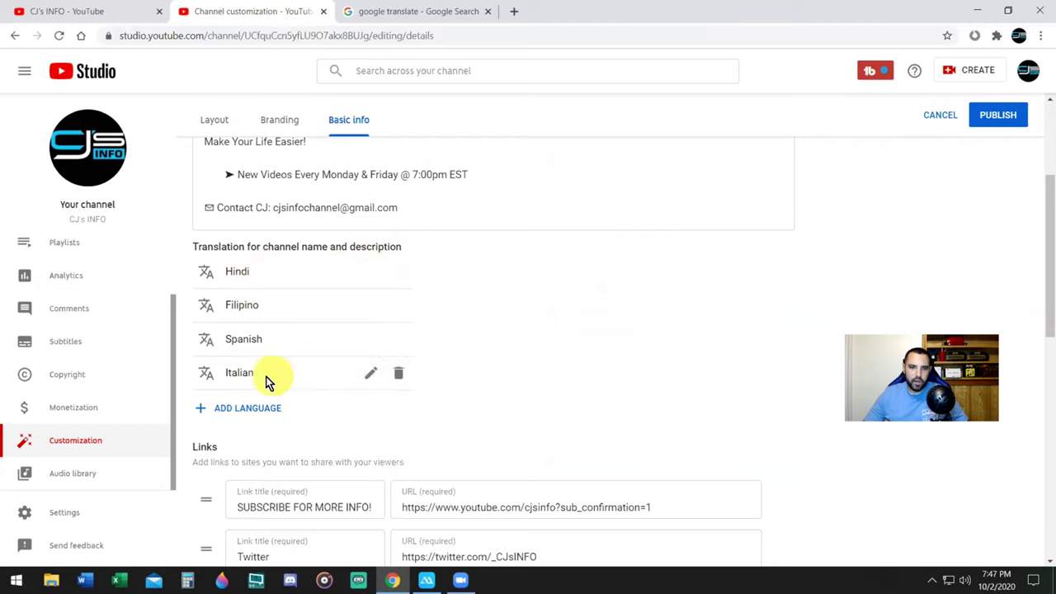
- Check the Twitter, merch and subscribe links on the channel homepage banner and compare them with the channel customization settings
click(66, 11)
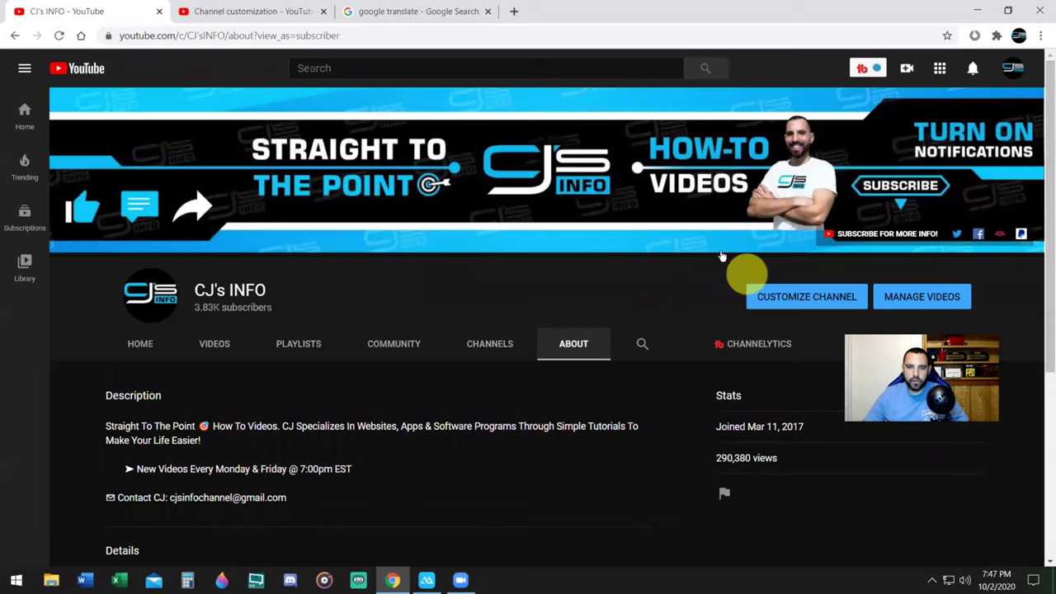
mouse_move(850, 112)
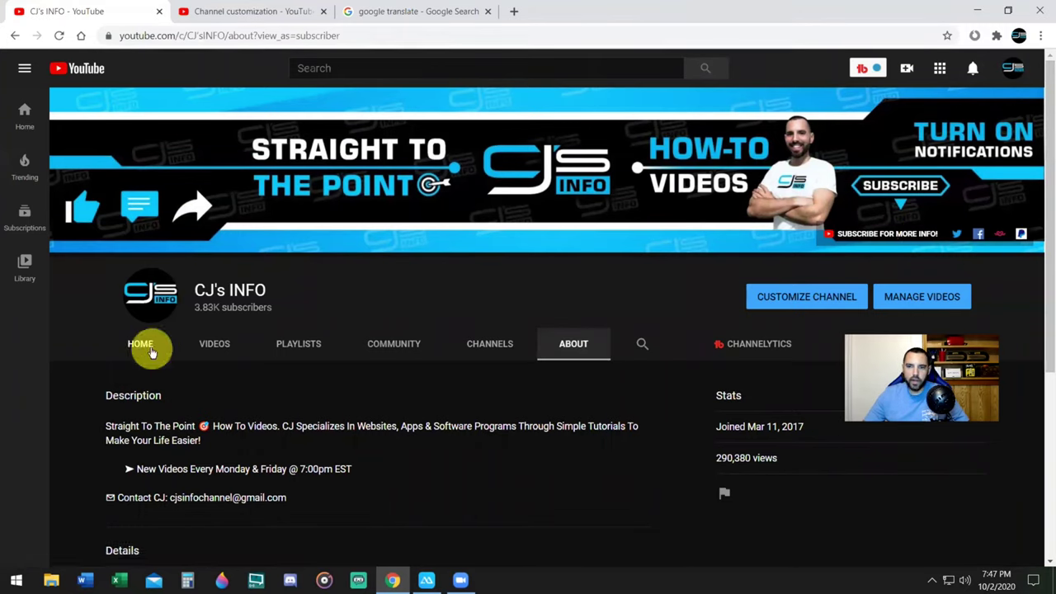
click(957, 238)
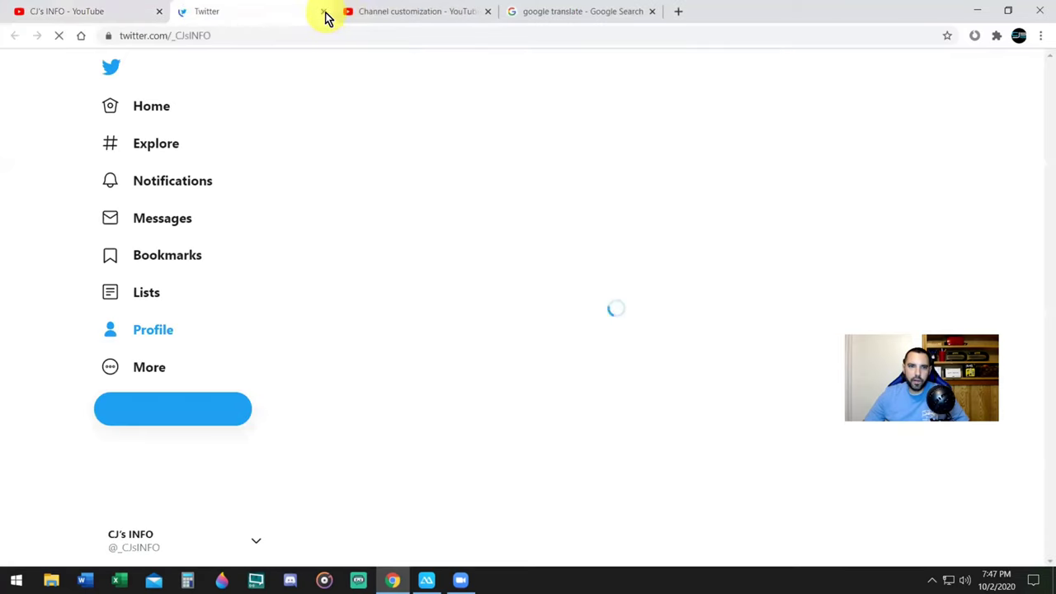
click(323, 14)
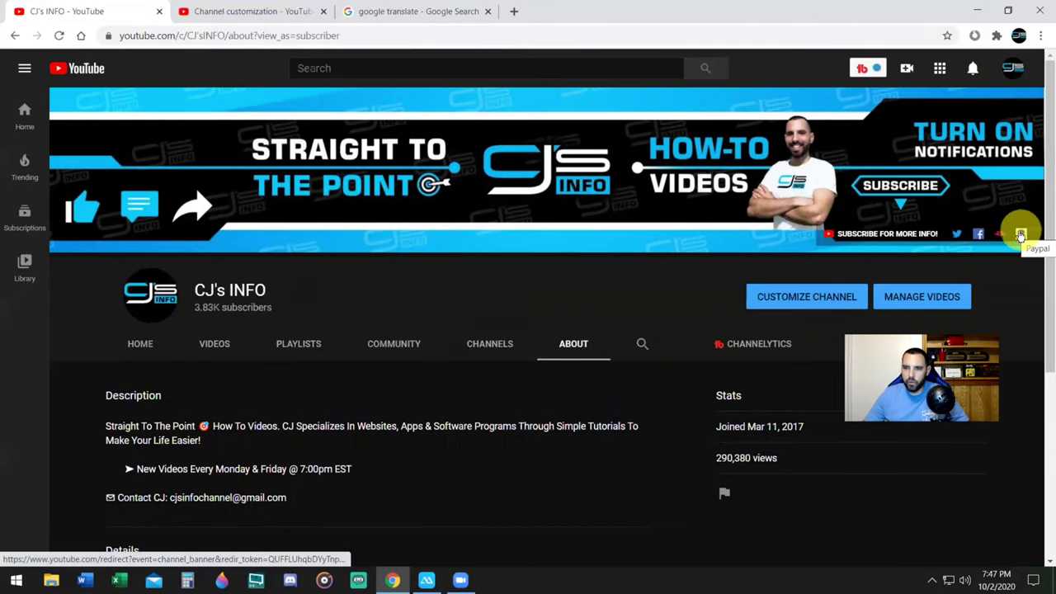
click(1002, 239)
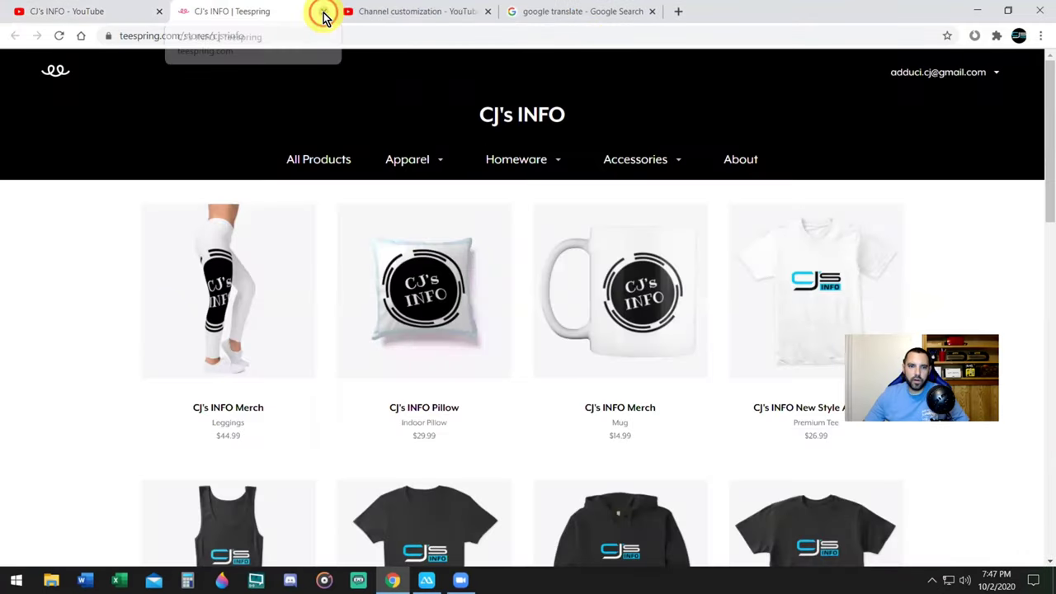
click(324, 12)
click(874, 234)
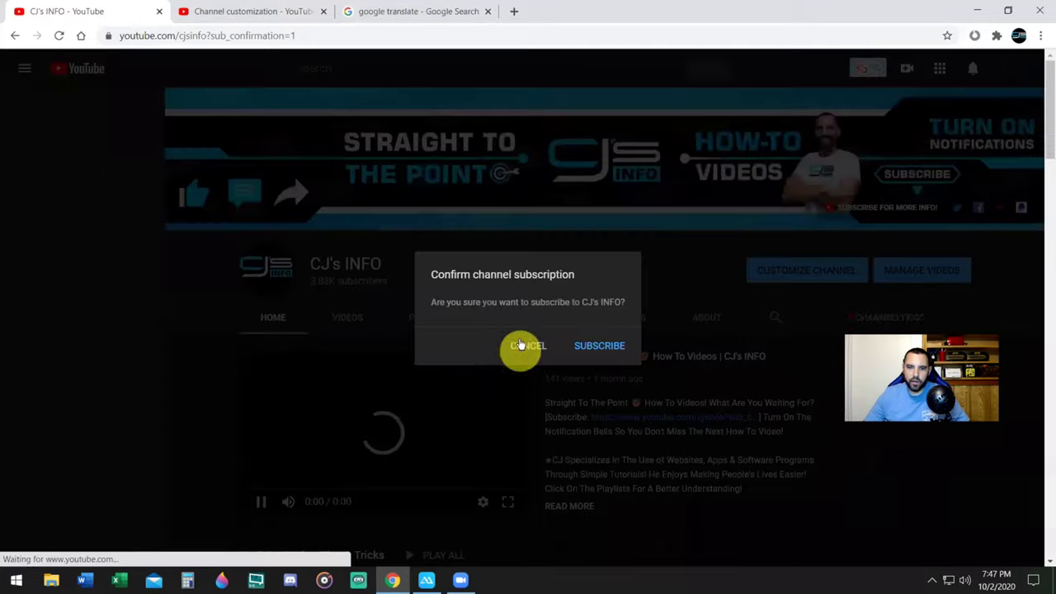
key(ctrl+Tab)
mouse_move(1041, 318)
mouse_down()
mouse_move(1042, 328)
mouse_move(1040, 316)
mouse_up()
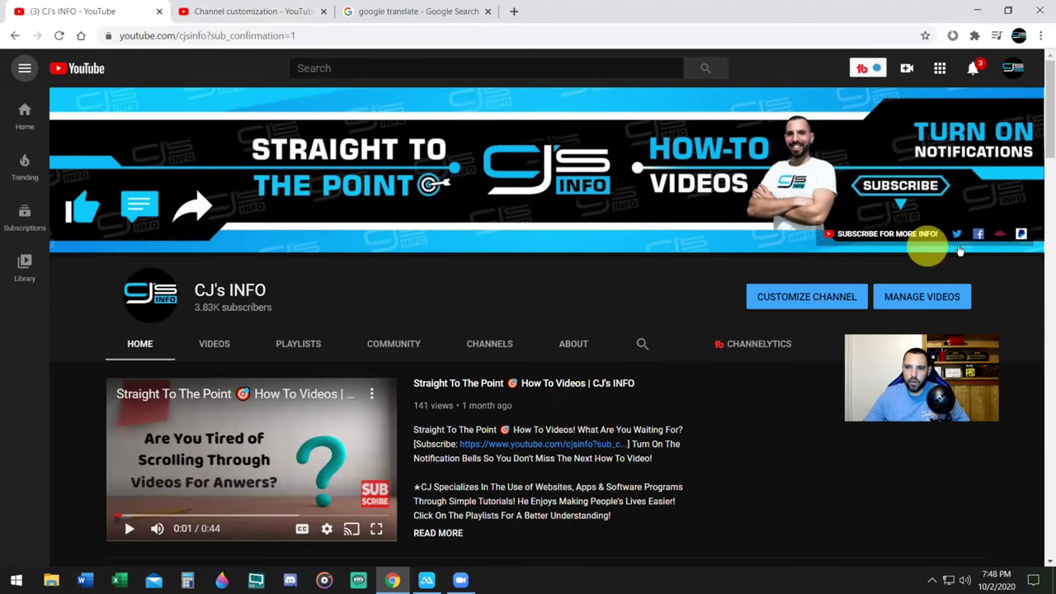
- Add a blank link entry to the channel's Links in YouTube Studio and remove it again
click(295, 8)
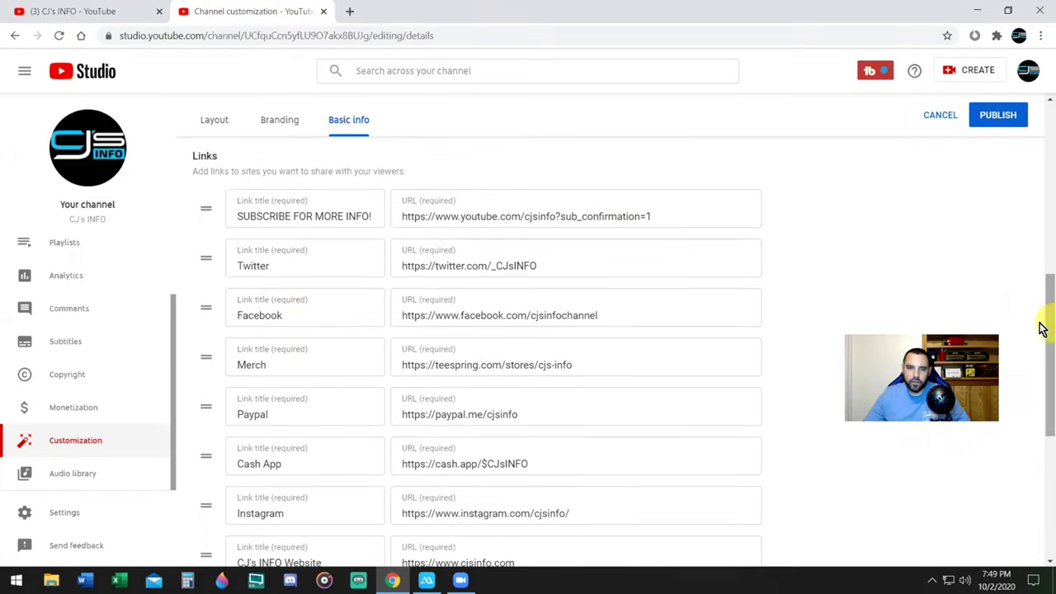
drag(1040, 328, 1039, 405)
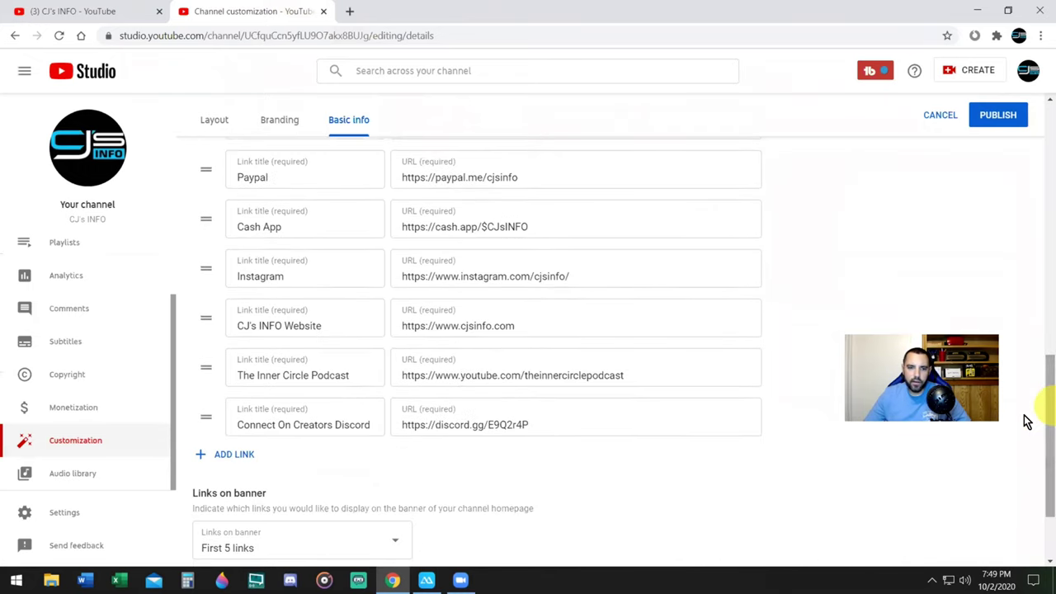
click(233, 453)
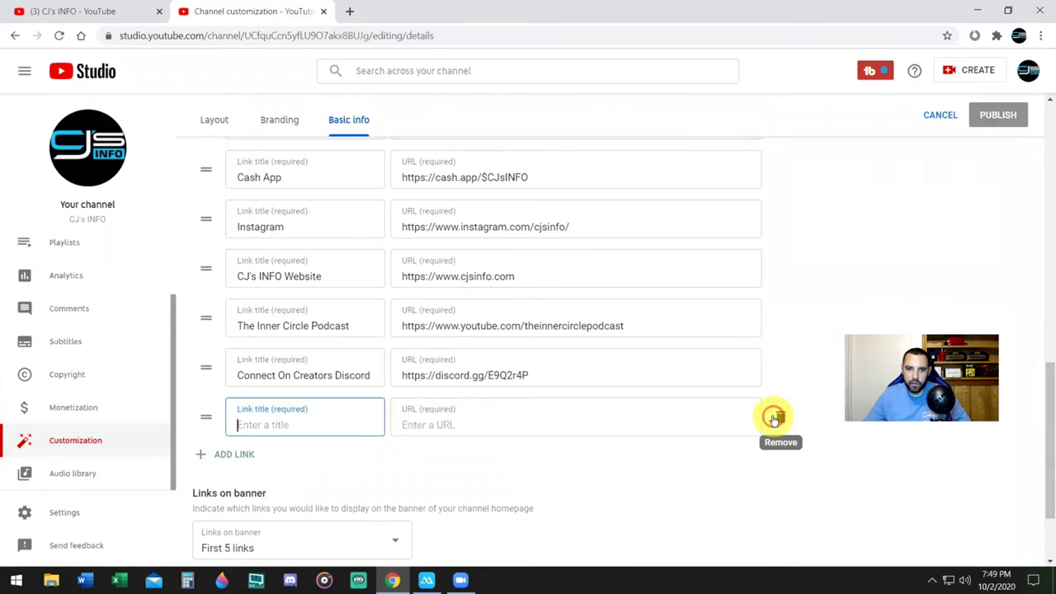
click(778, 415)
- Examine the title of the subscribe link and the channel name and sub_confirmation parts of its URL
drag(1041, 498, 1041, 403)
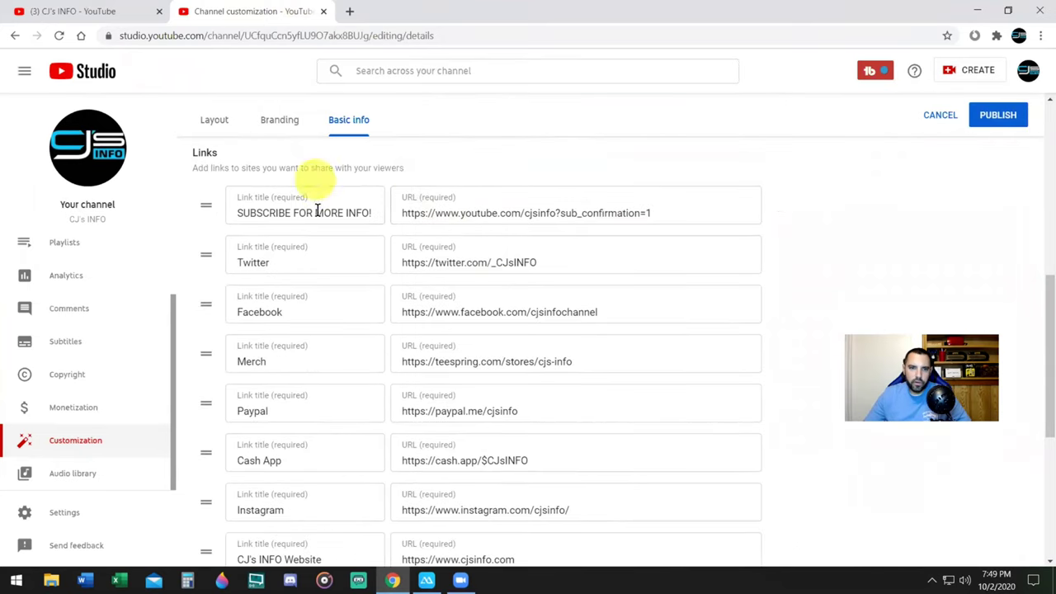
click(270, 212)
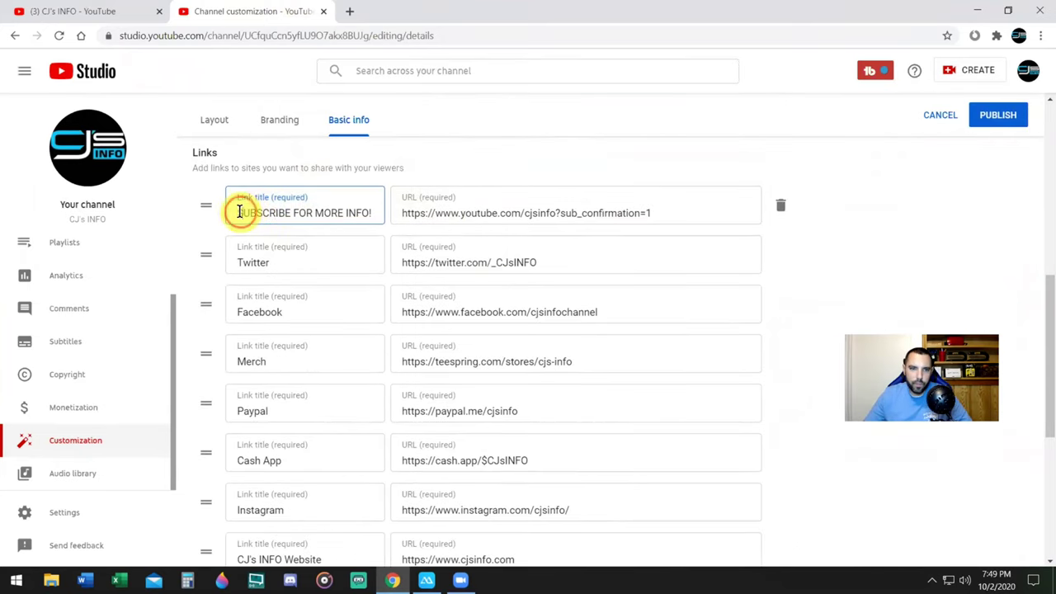
drag(239, 212, 377, 217)
click(358, 212)
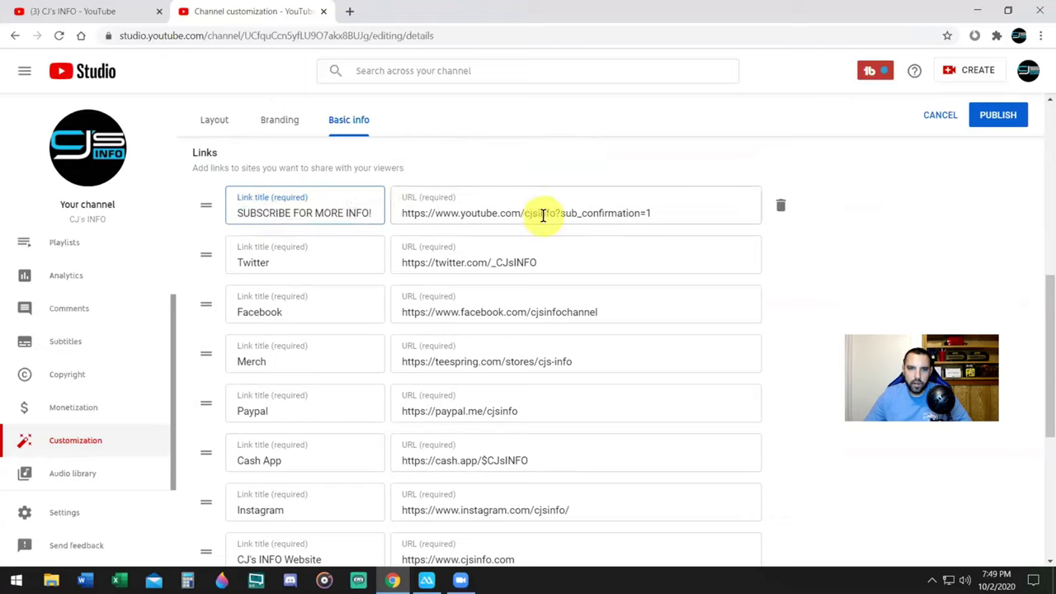
click(225, 212)
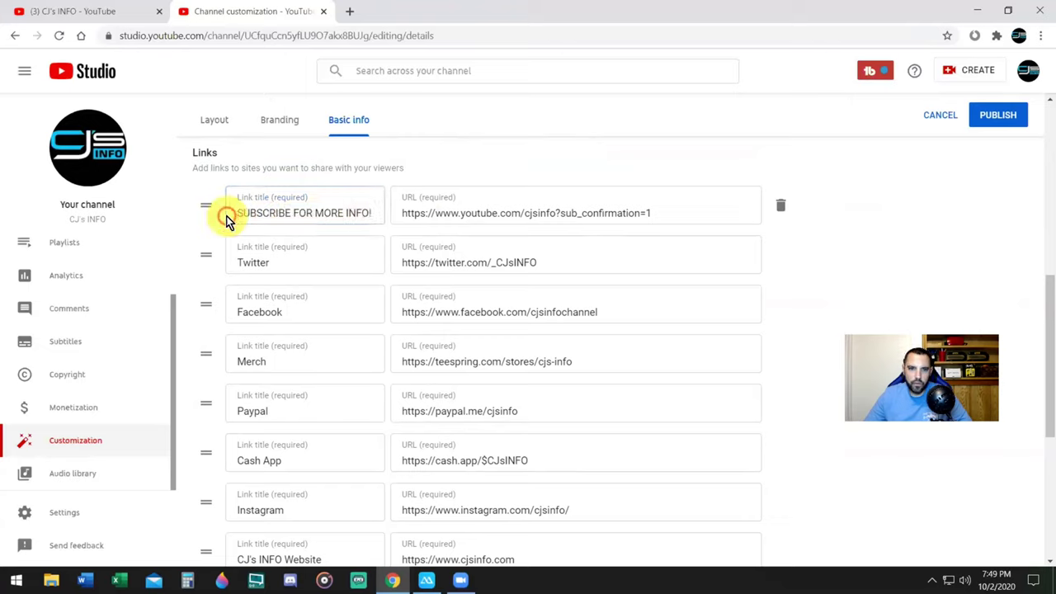
click(342, 217)
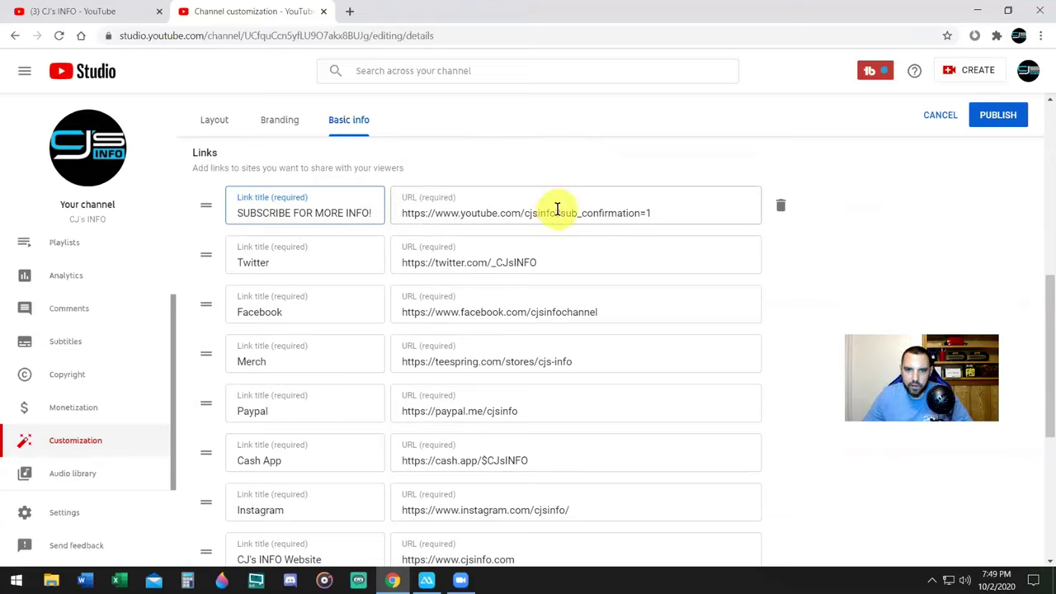
drag(554, 213, 521, 212)
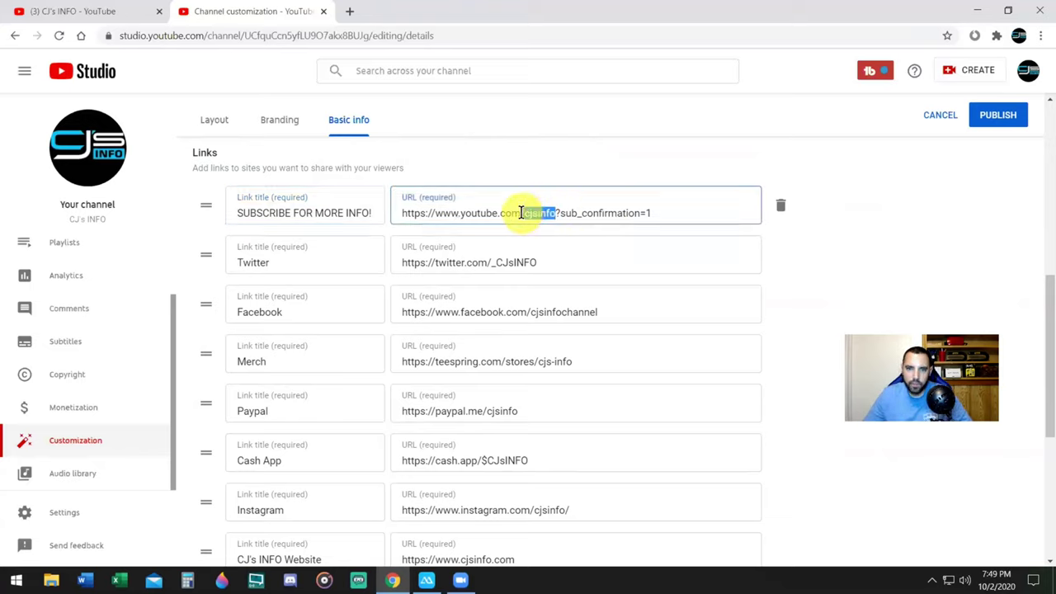
click(586, 216)
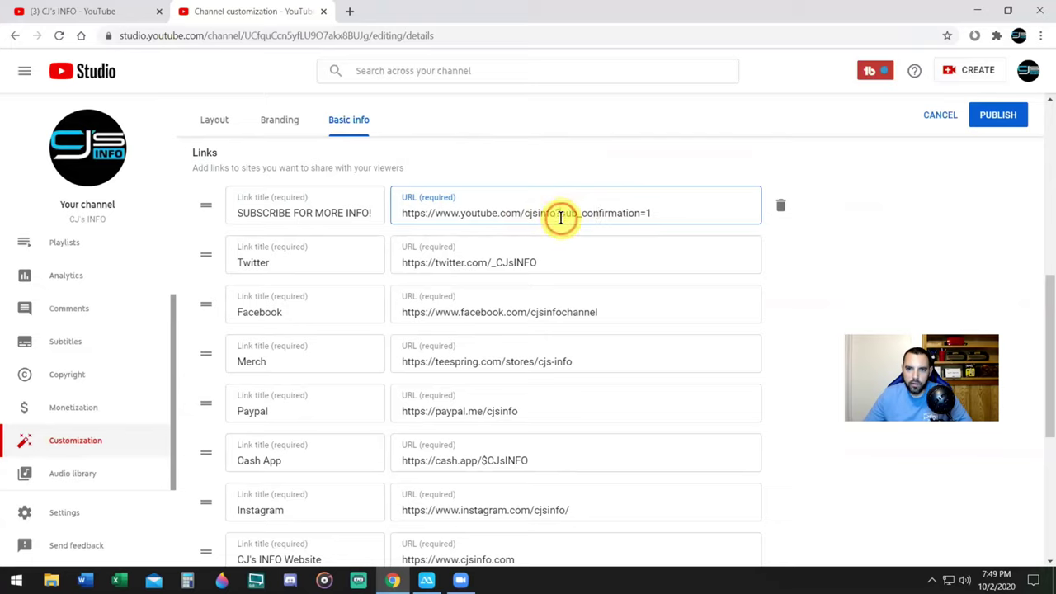
click(569, 217)
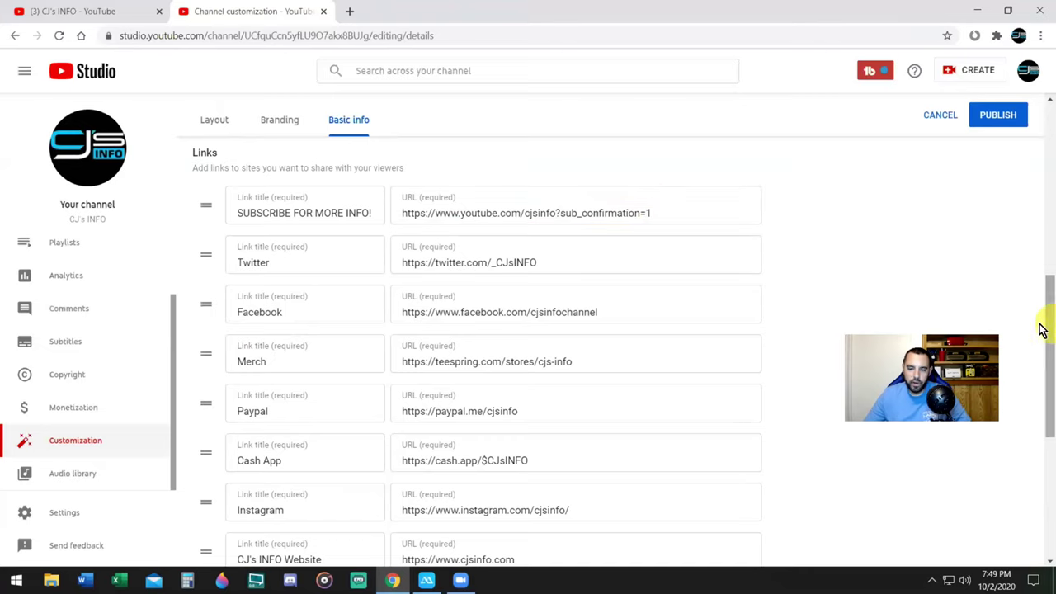
- Review the Twitter link's title and URL and check the links list on the channel's About page
drag(1041, 326, 1042, 342)
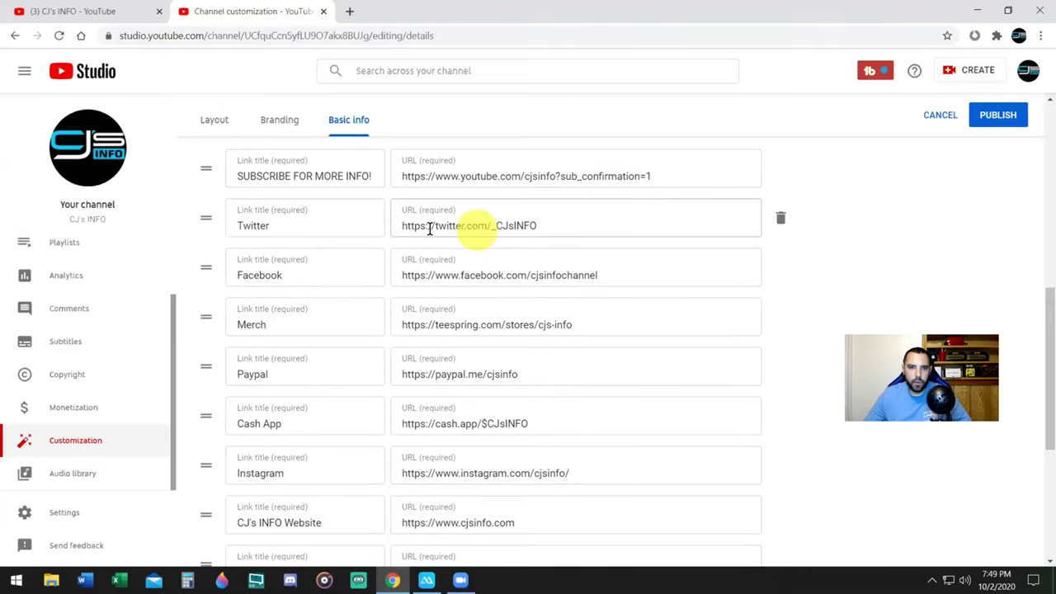
click(316, 222)
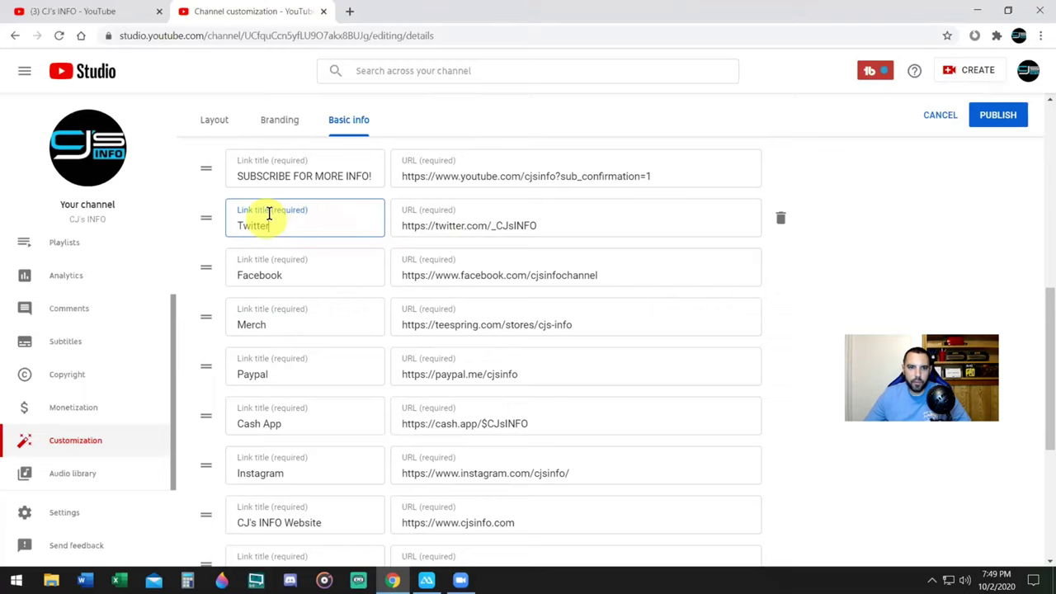
click(550, 226)
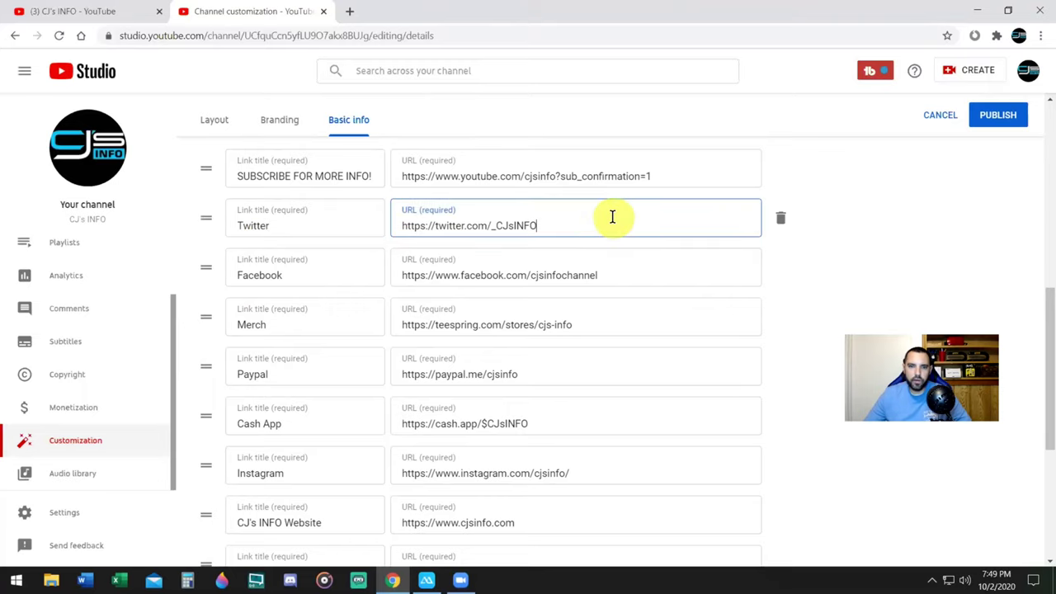
drag(610, 217, 399, 229)
click(589, 217)
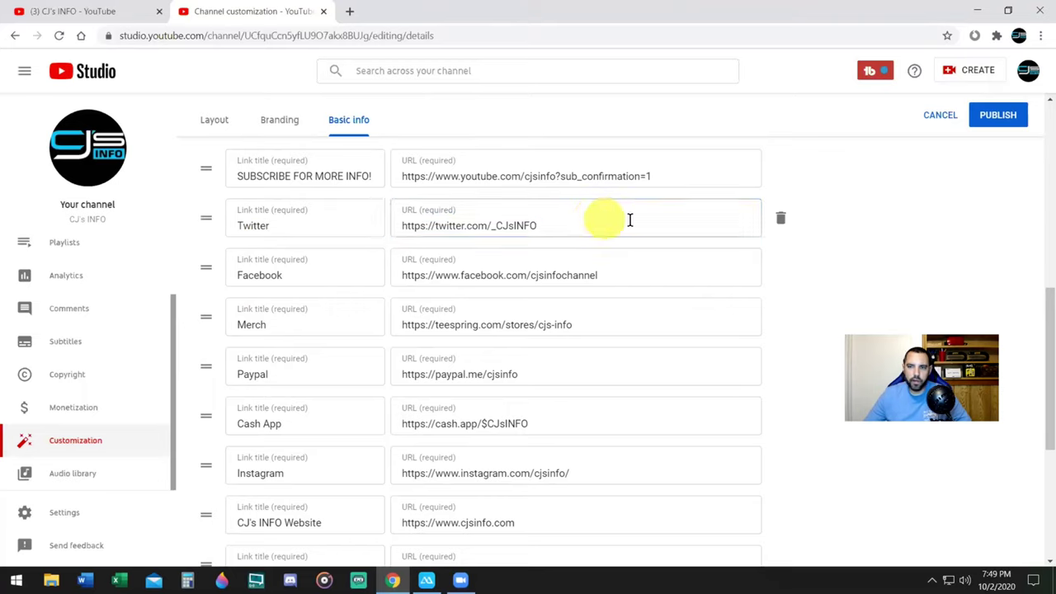
click(87, 11)
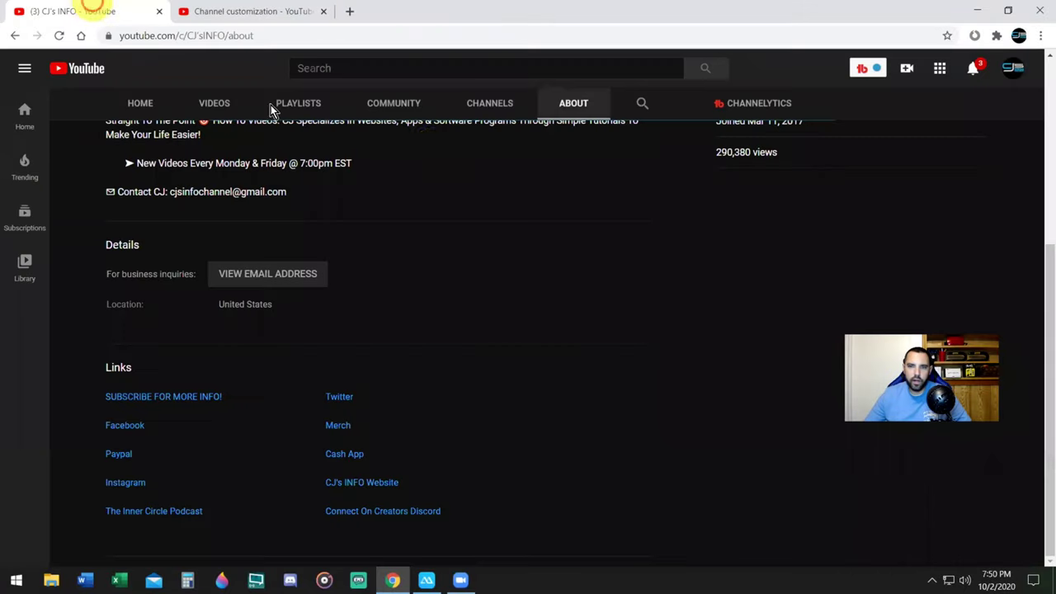
drag(1041, 352, 1044, 77)
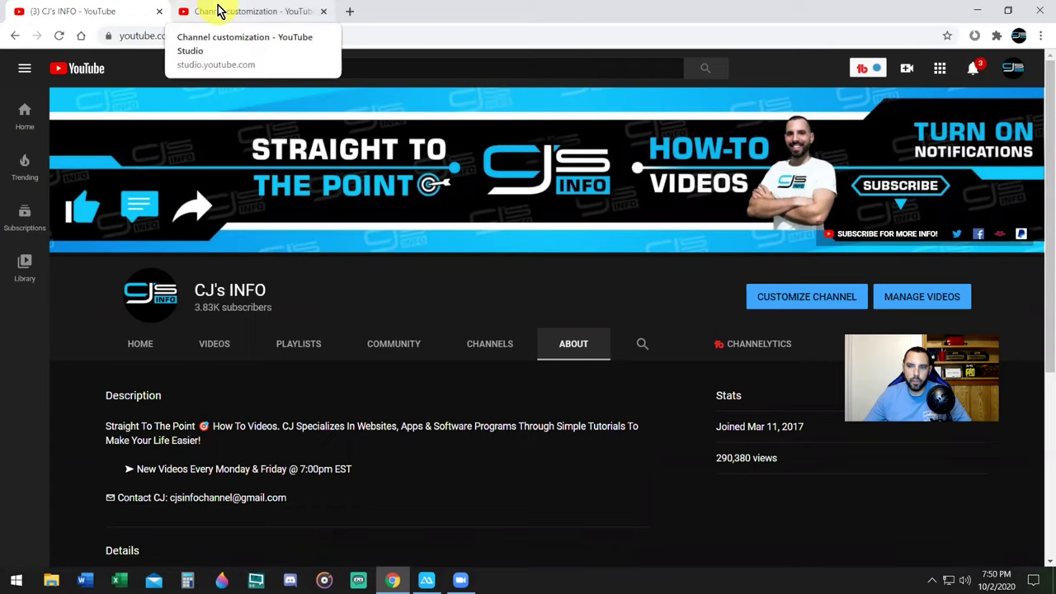
- Review the Links on banner choices in channel customization and compare them with the links on the channel page's banner
click(218, 10)
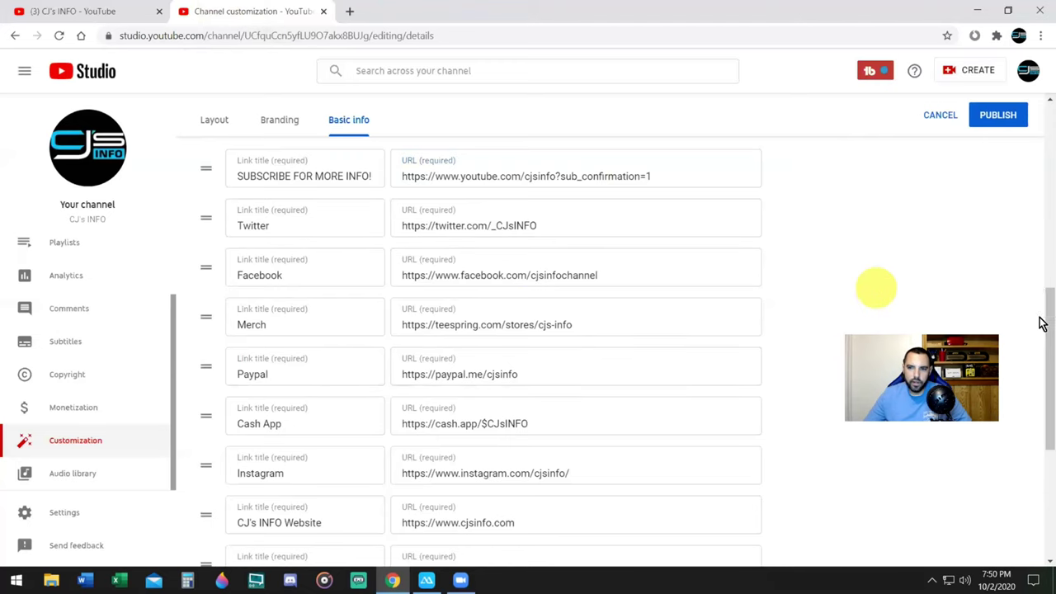
drag(1041, 323, 1031, 464)
click(366, 434)
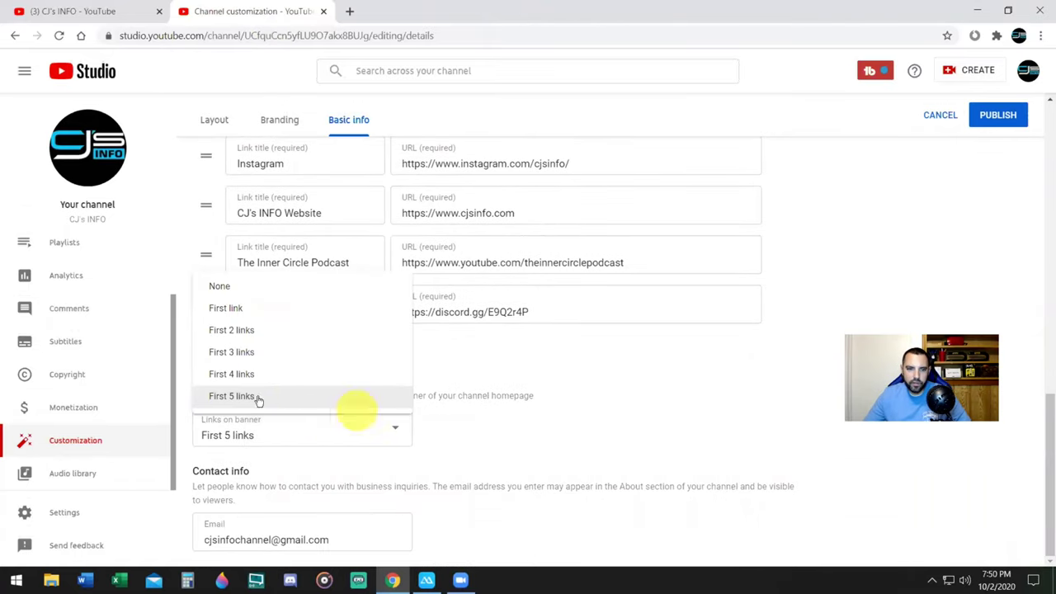
click(628, 434)
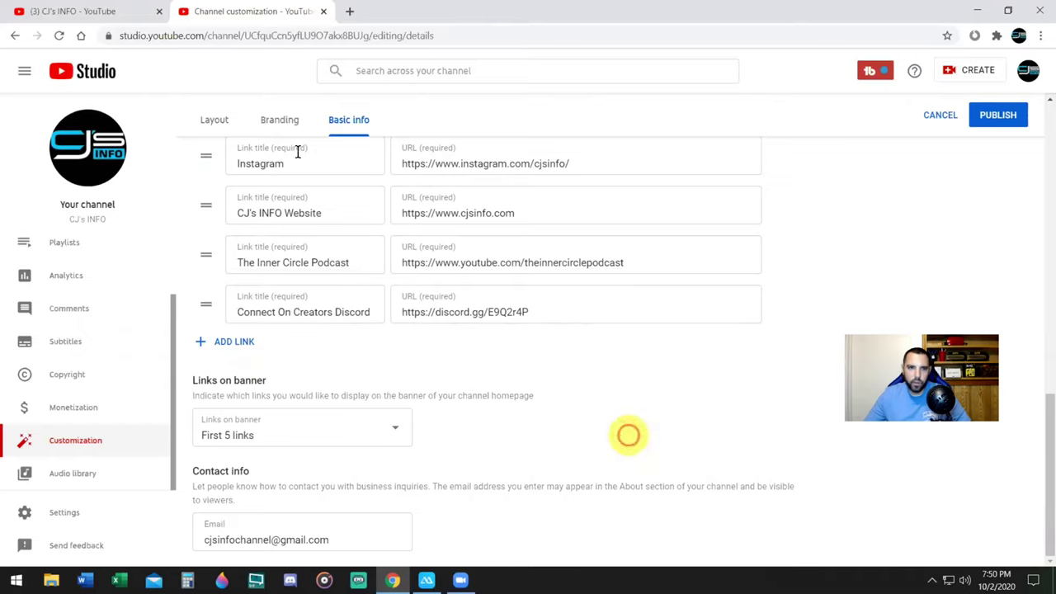
click(7, 8)
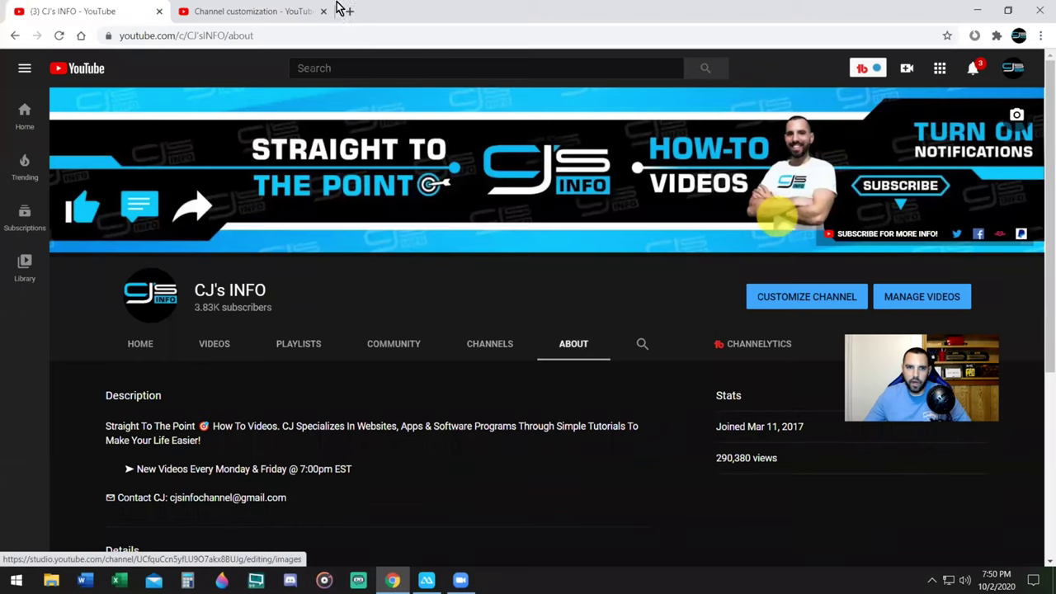
- Check the contact info email in channel customization and reveal the business inquiries email on the channel's About page
click(276, 10)
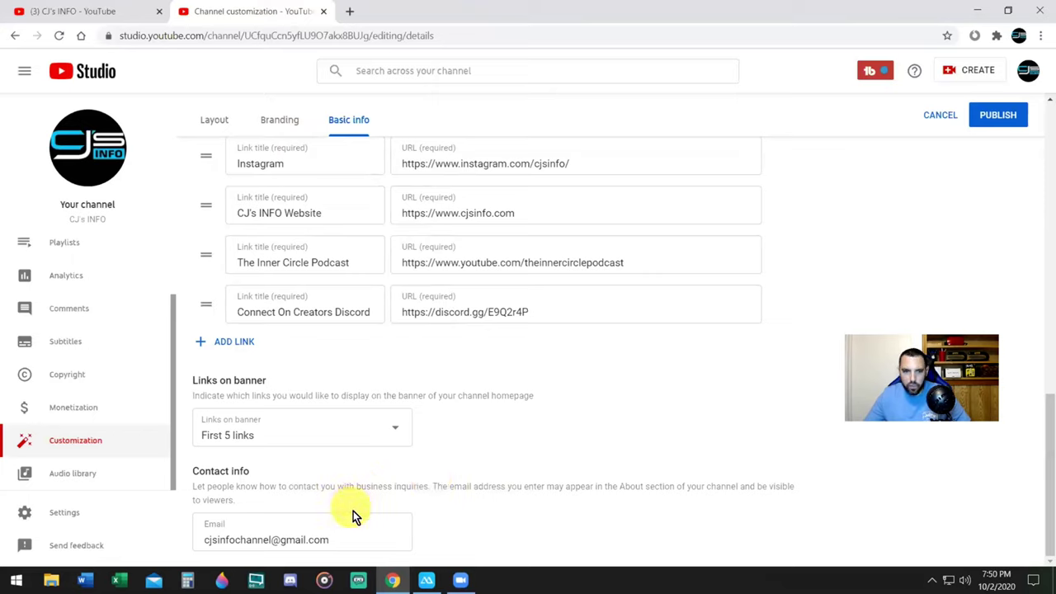
click(113, 6)
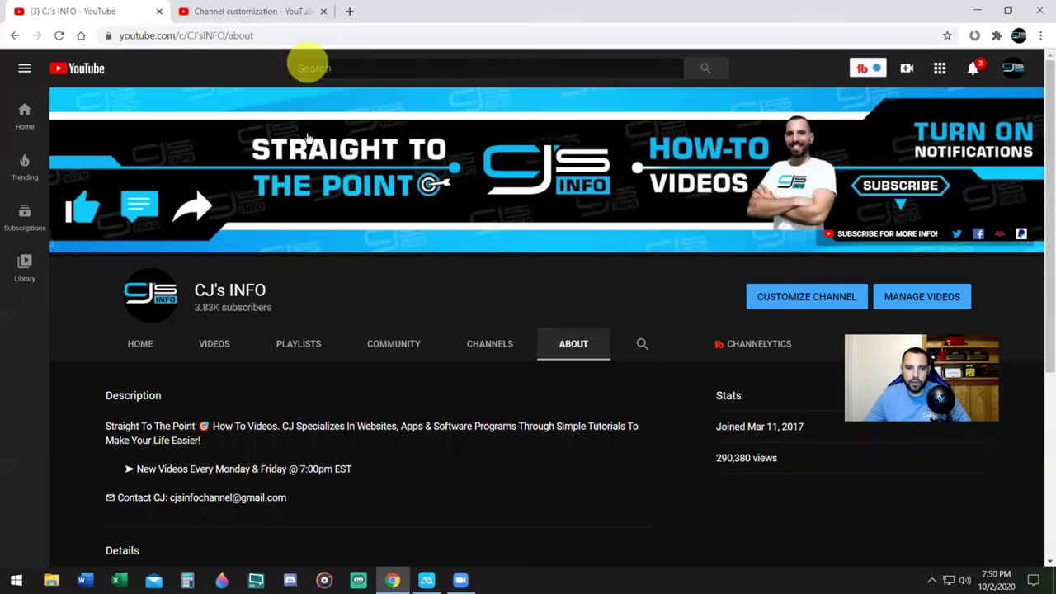
scroll(433, 306, down, 3)
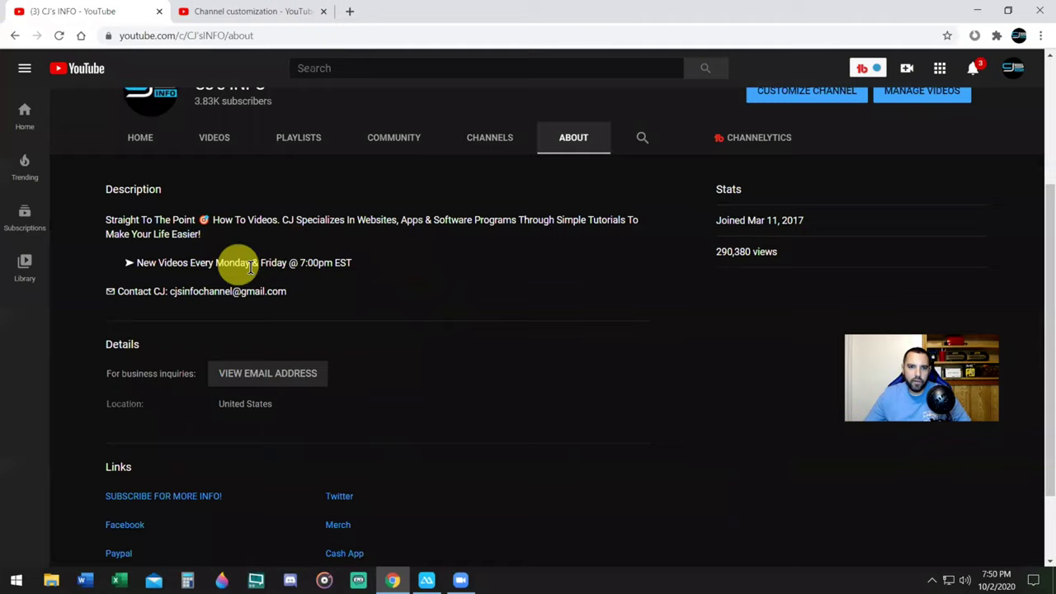
drag(292, 284, 99, 289)
click(416, 290)
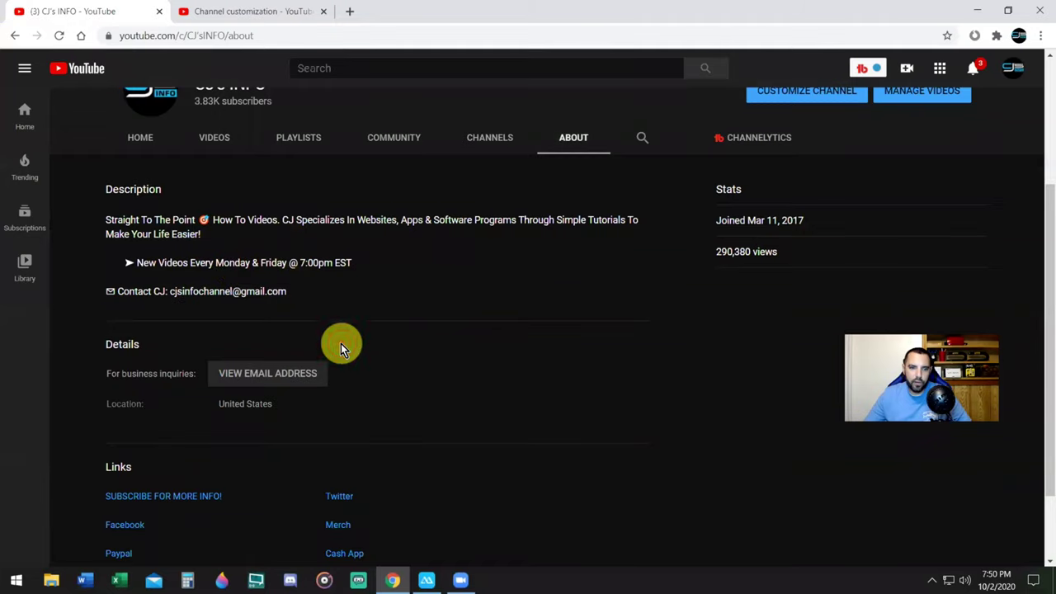
click(306, 372)
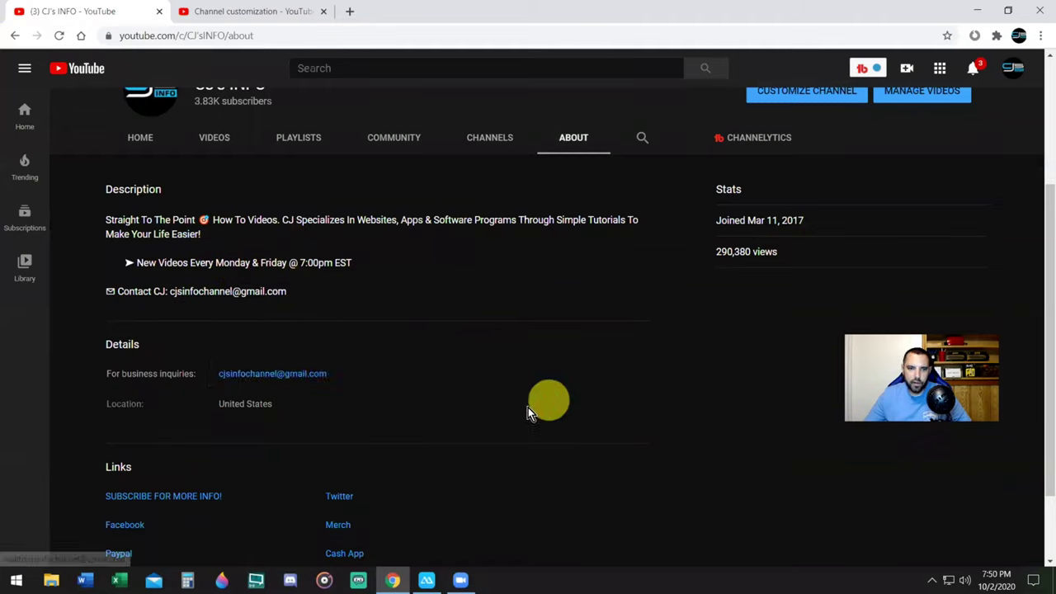
click(255, 9)
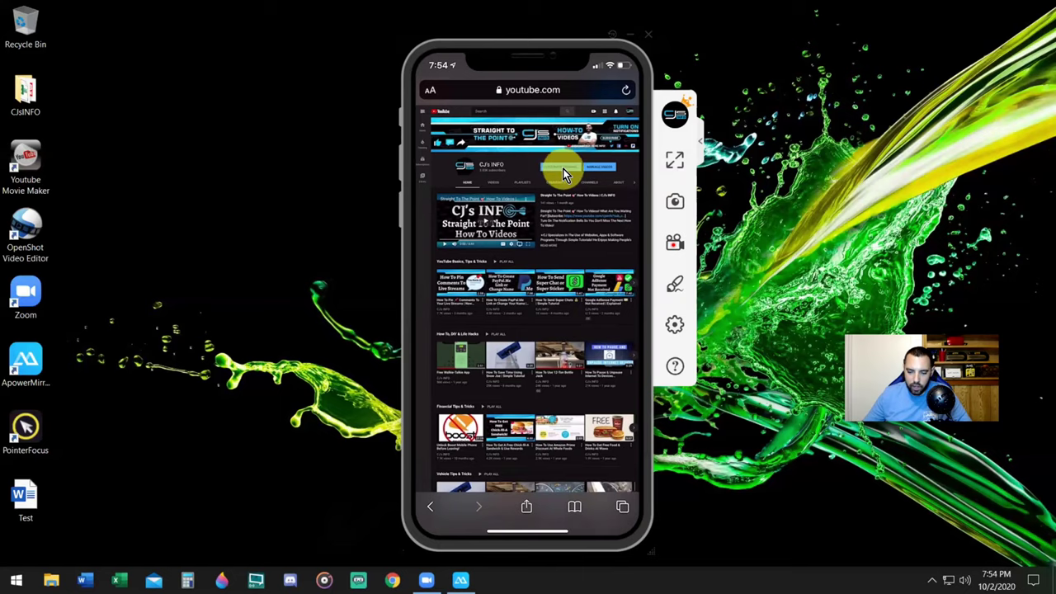
- Open channel customization from the desktop channel page in the mirrored phone's browser and continue to Studio without the app
click(563, 168)
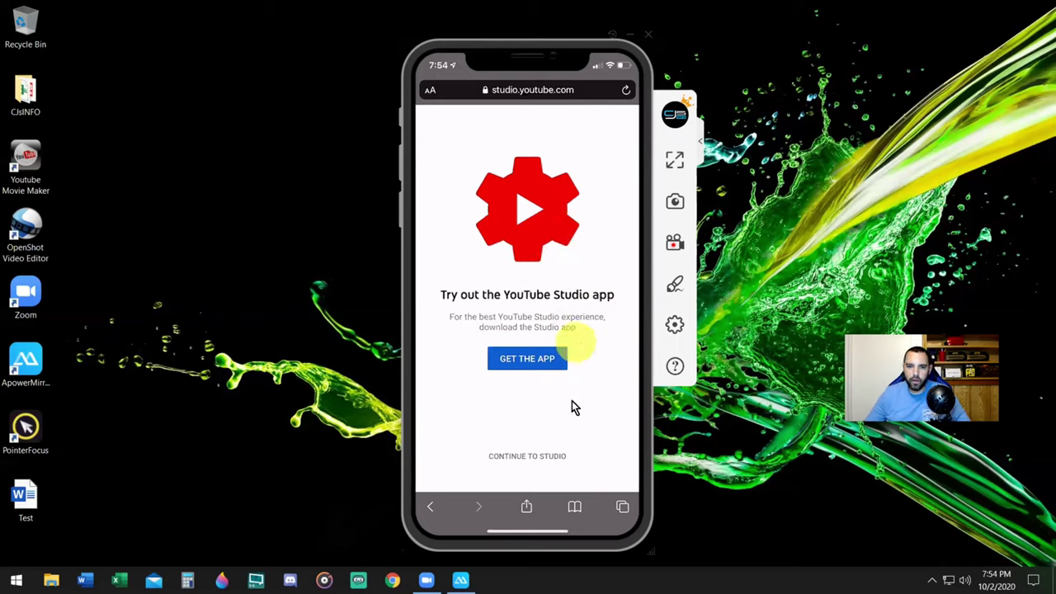
click(541, 458)
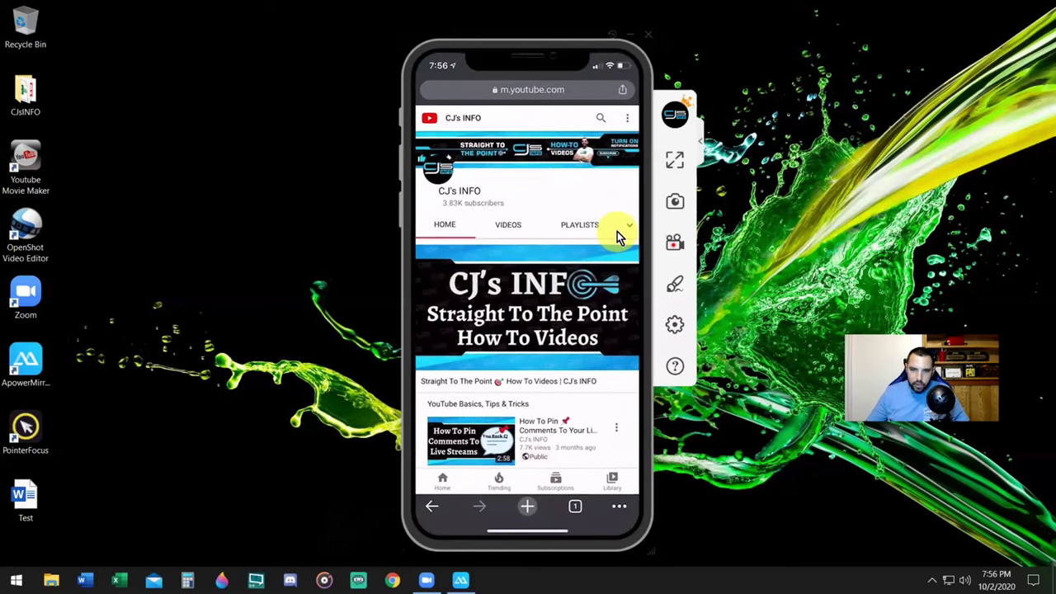
- Request the desktop site for the channel page in the phone's Chrome browser and continue from Customize Channel to Studio
click(621, 507)
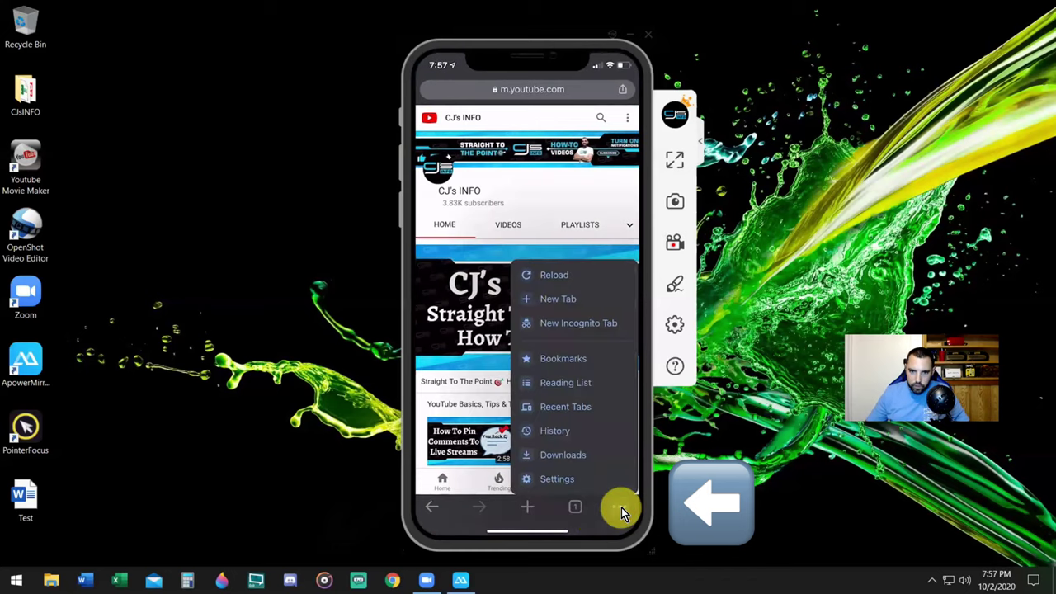
scroll(618, 412, down, 5)
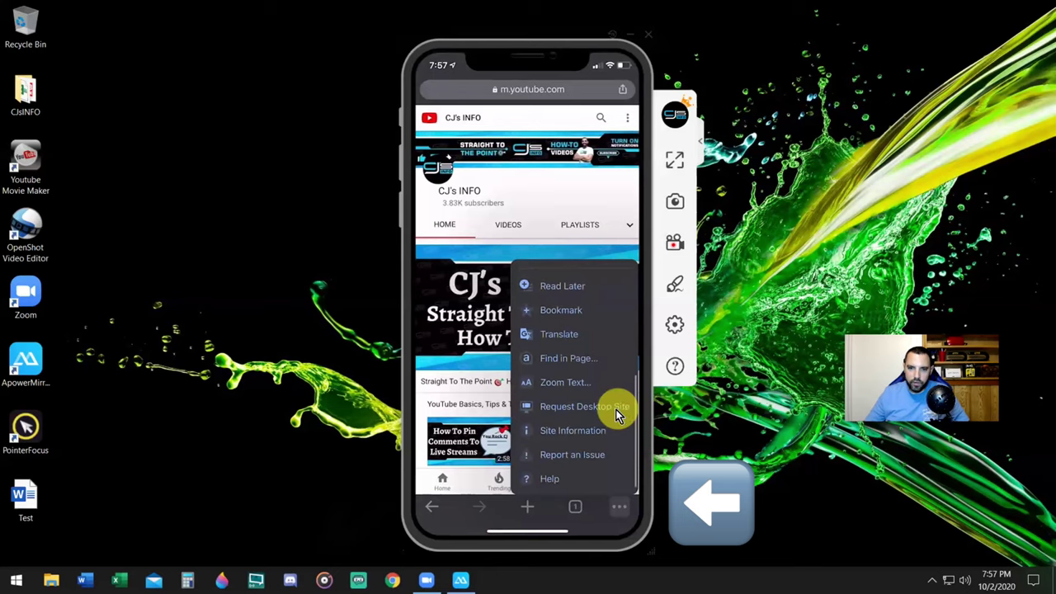
click(601, 405)
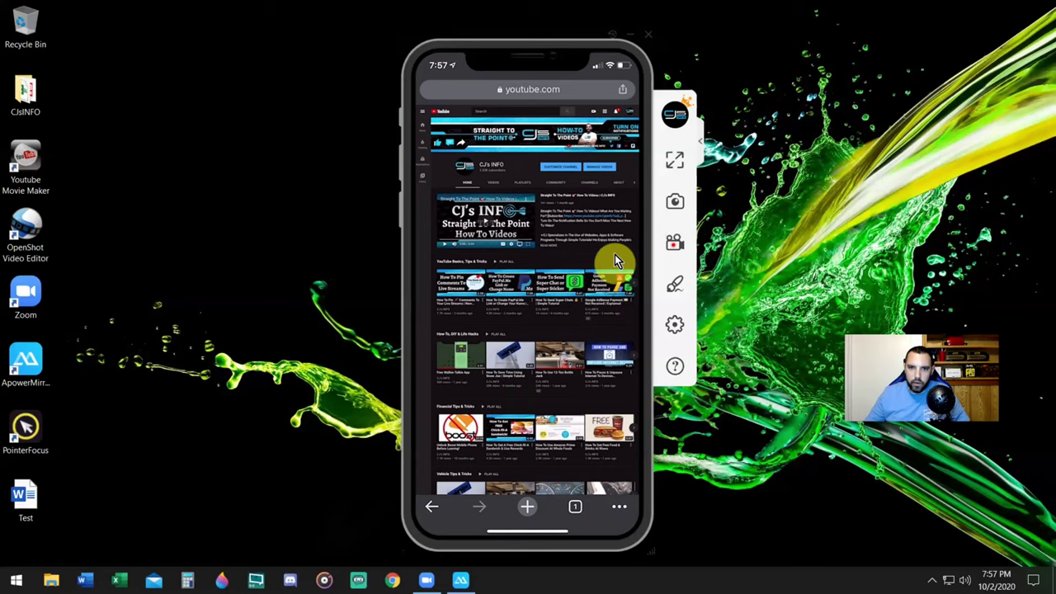
click(559, 166)
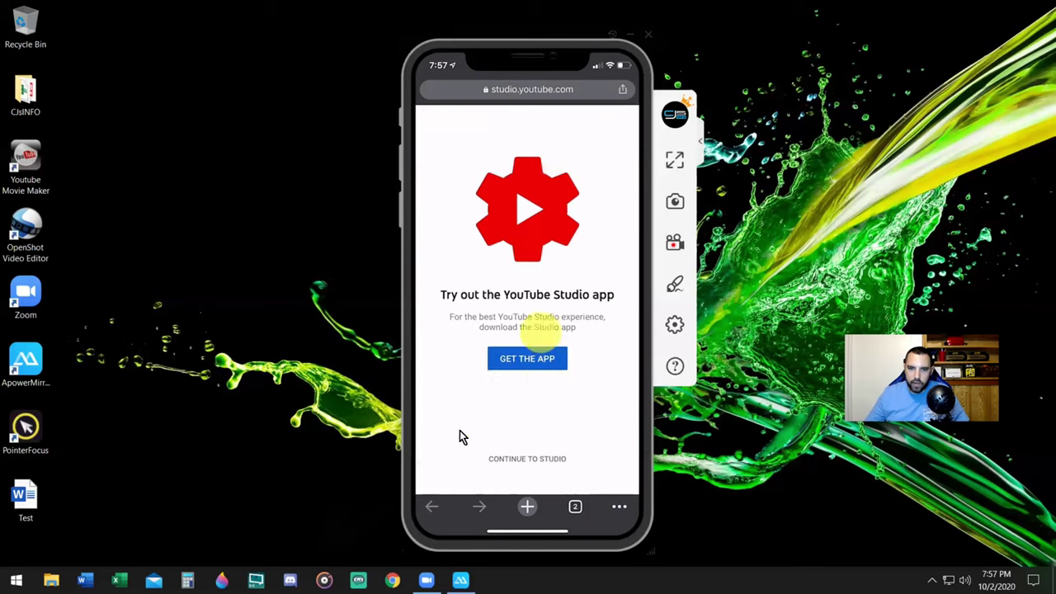
click(530, 459)
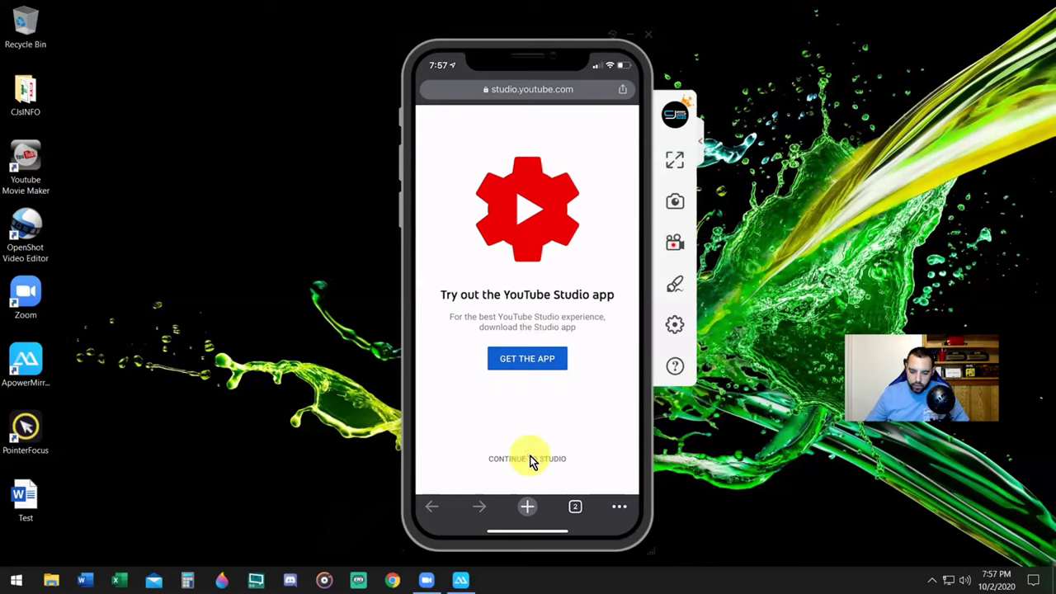